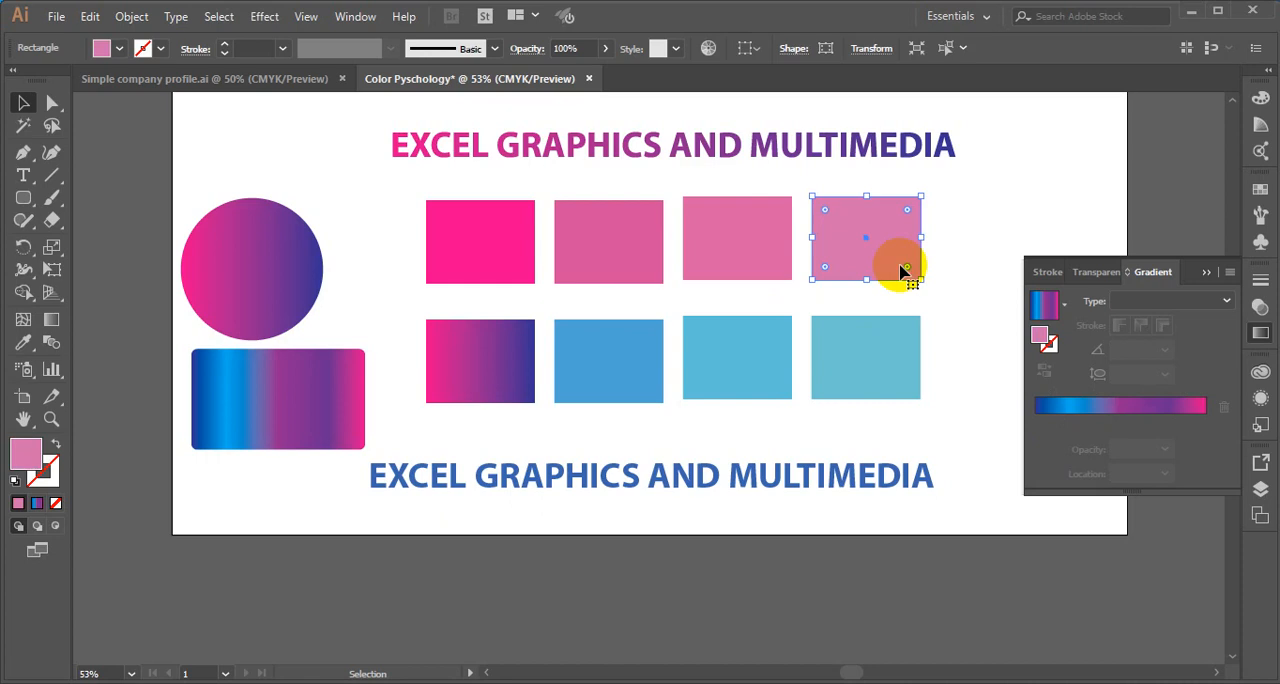
- Start placing a file into the document and browse to the freepik stockpoto folder on the Desktop
{"action": "key", "text": "a"}
{"action": "key", "text": "v"}
{"action": "key", "text": "ctrl+0"}
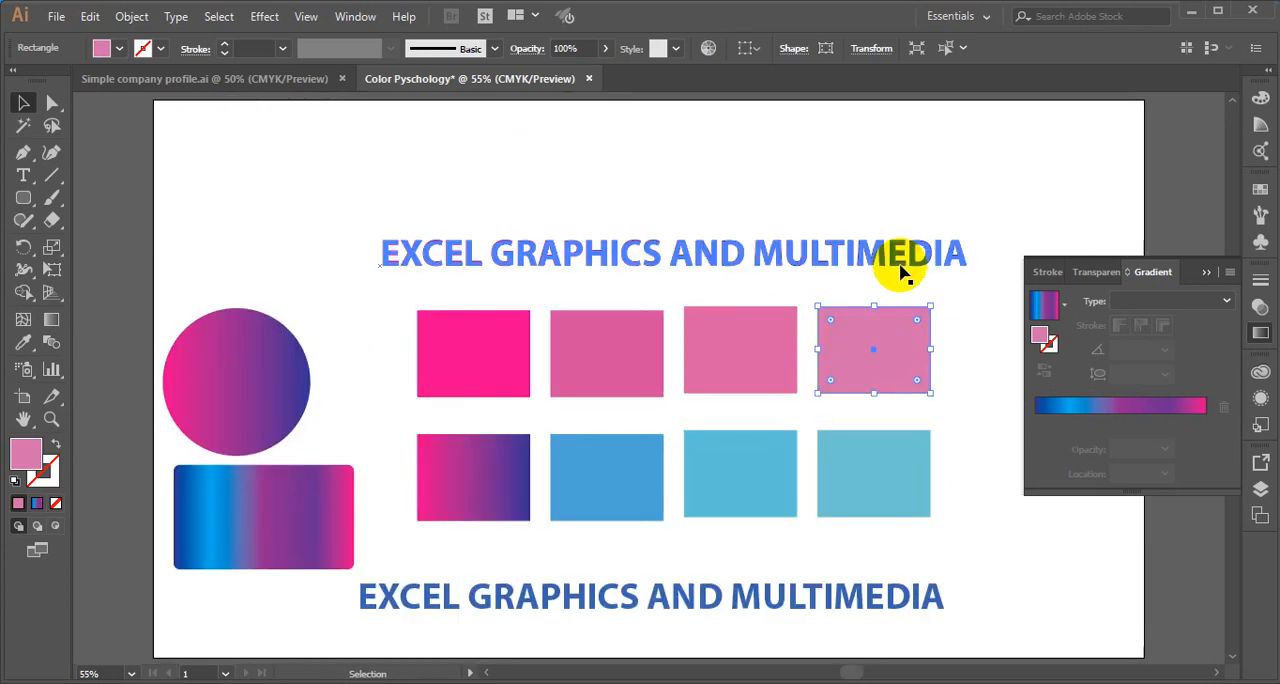
{"action": "left_click", "coordinate": [903, 330]}
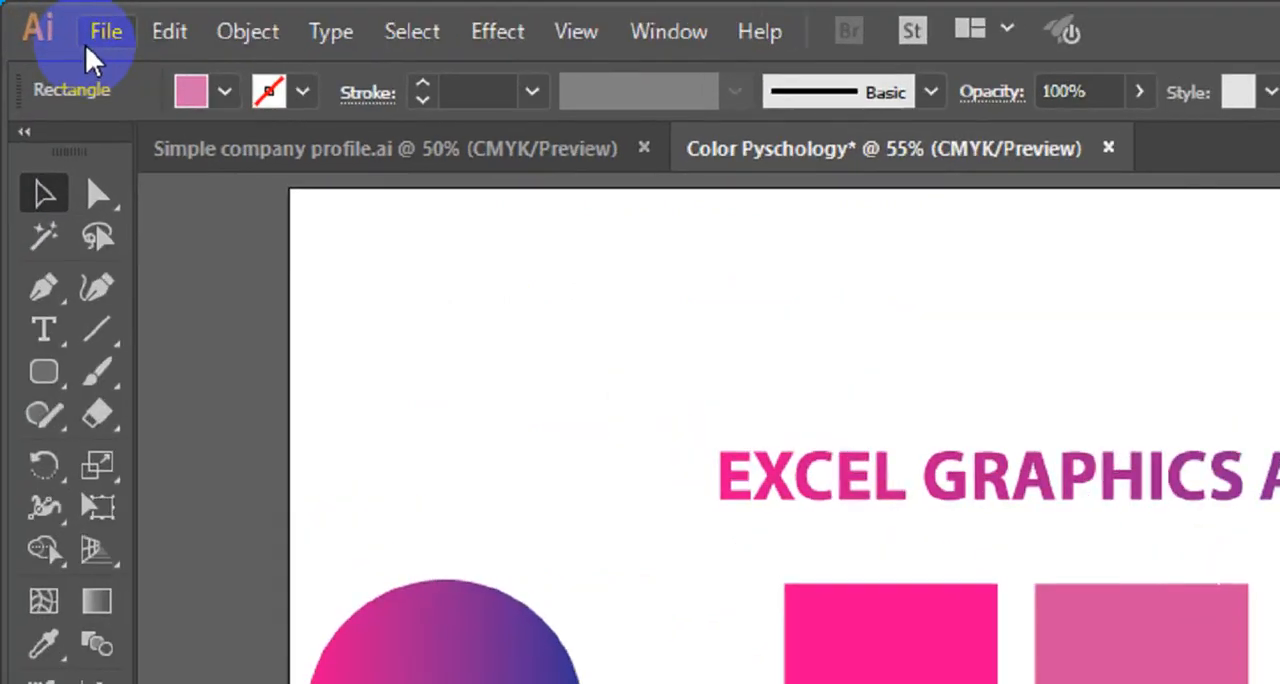
{"action": "left_click", "coordinate": [97, 45]}
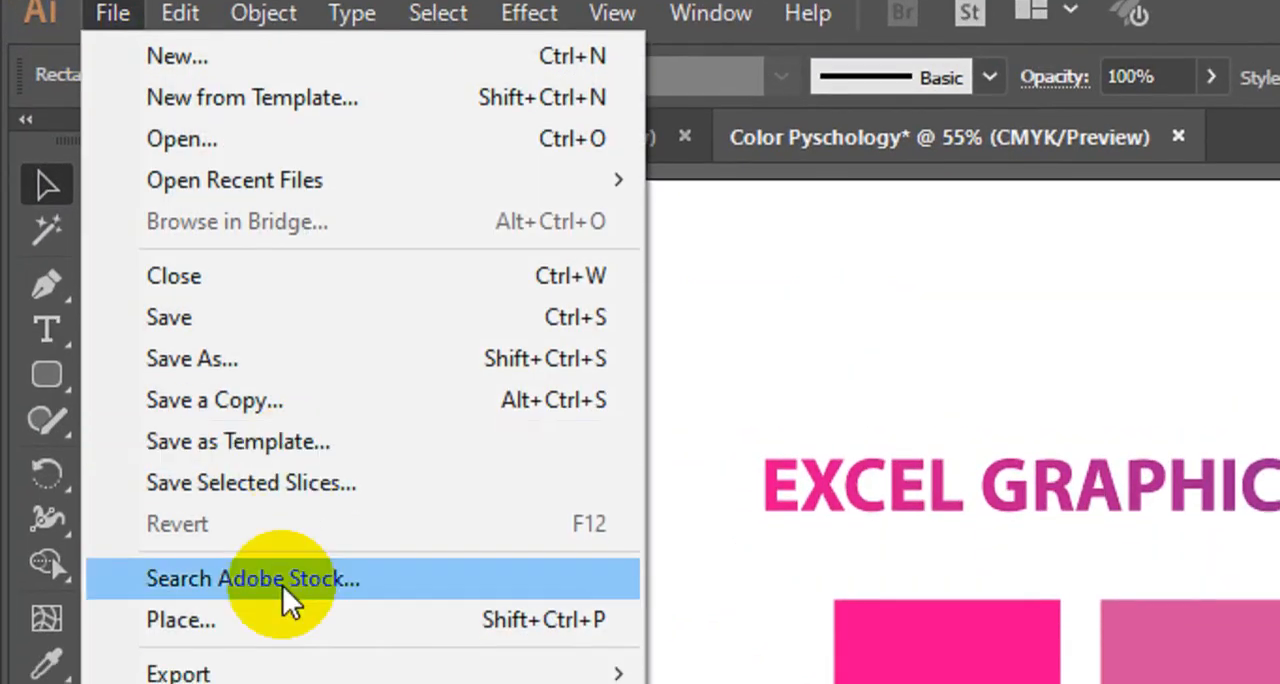
{"action": "left_click", "coordinate": [276, 616]}
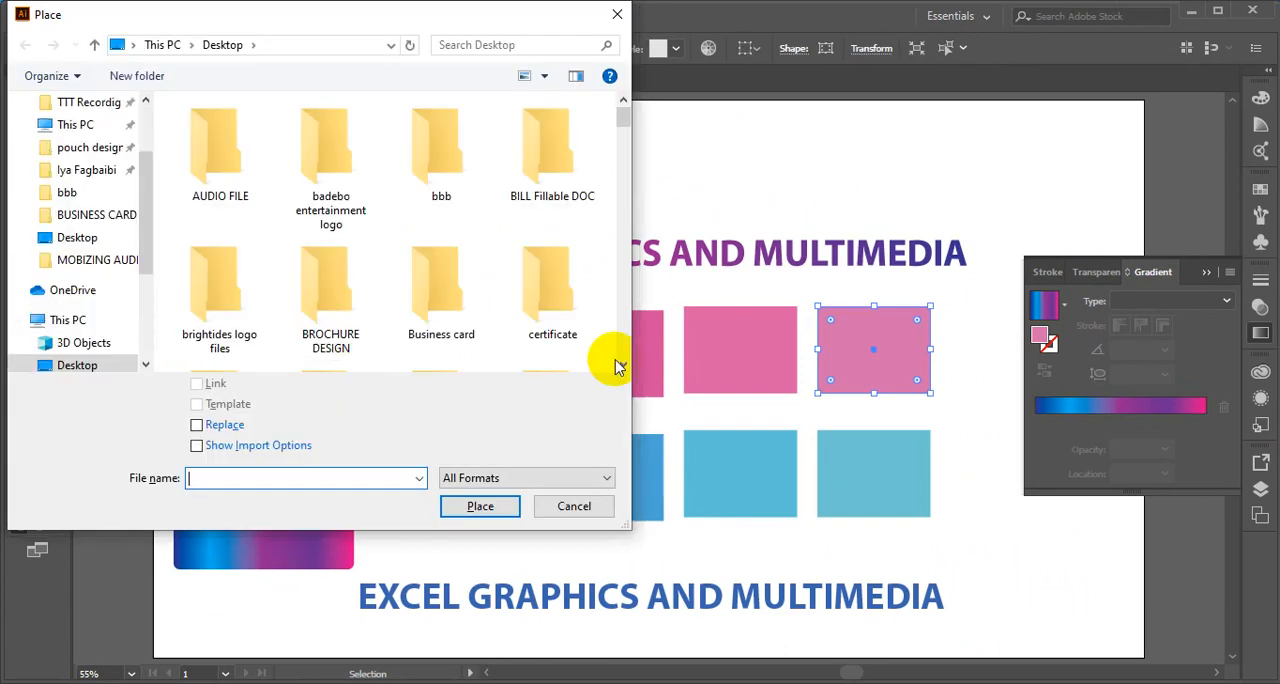
{"action": "scroll", "coordinate": [623, 365], "scroll_direction": "down", "scroll_amount": 1}
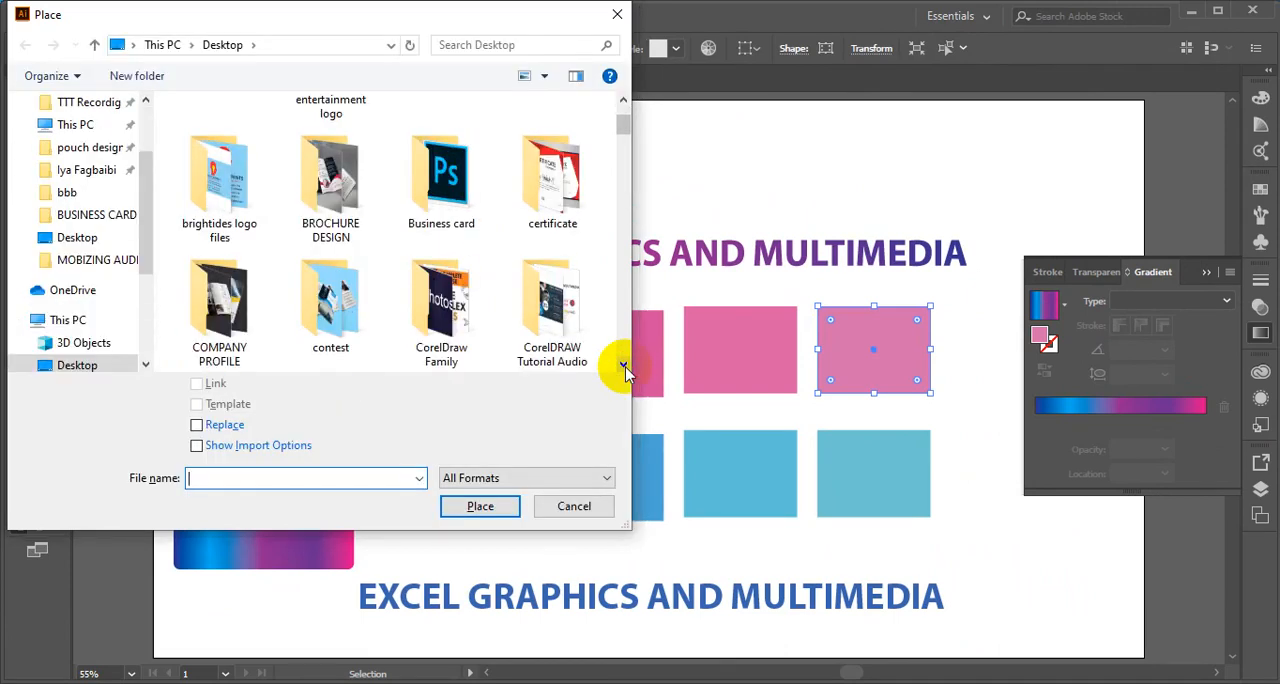
{"action": "scroll", "coordinate": [623, 365], "scroll_direction": "down", "scroll_amount": 2}
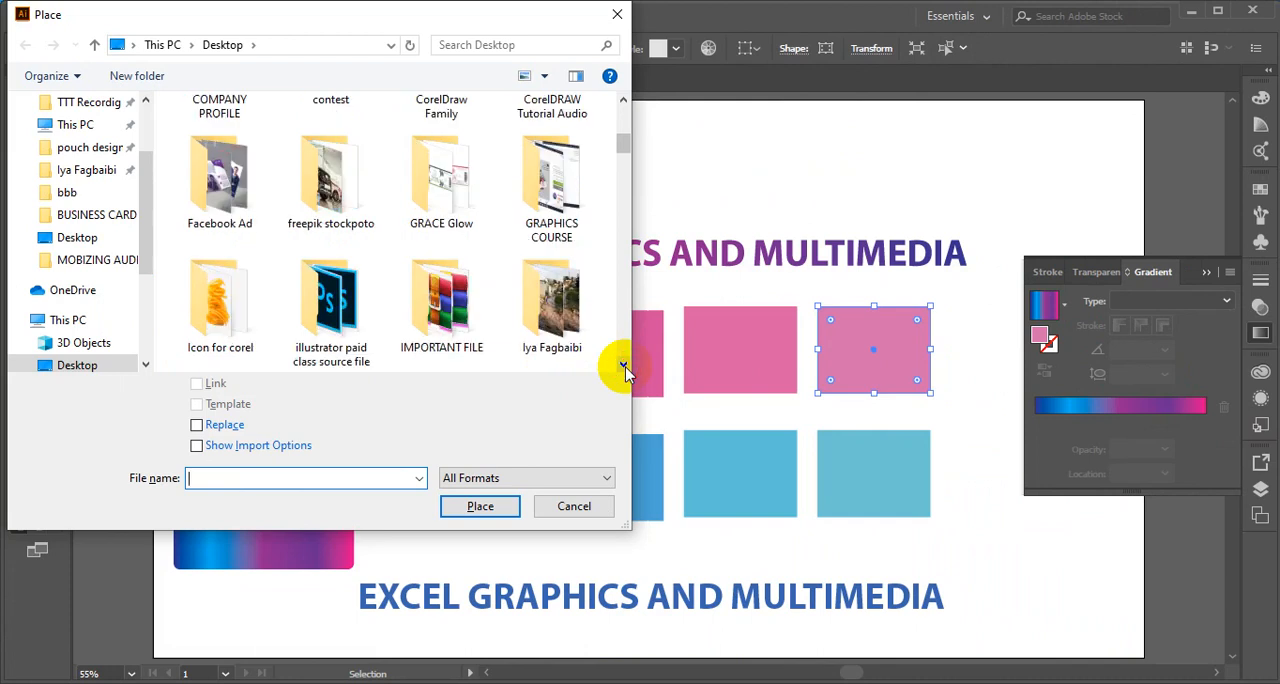
{"action": "scroll", "coordinate": [623, 368], "scroll_direction": "down", "scroll_amount": 1}
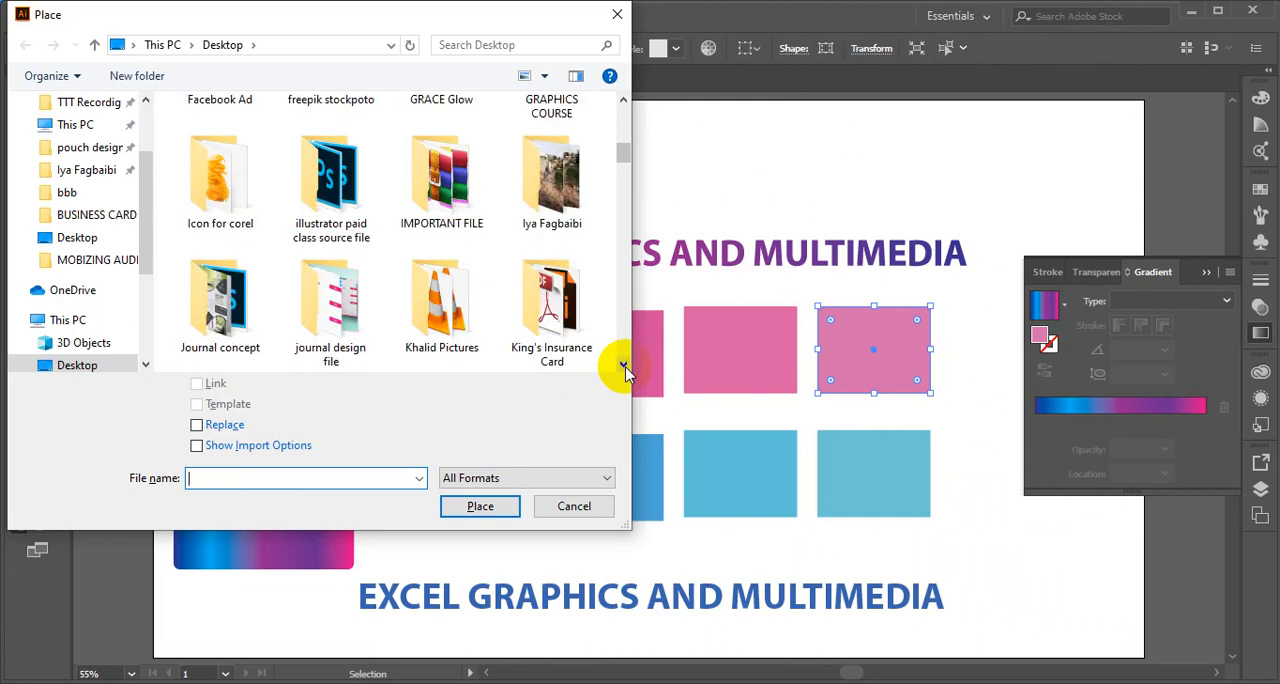
{"action": "scroll", "coordinate": [626, 120], "scroll_direction": "up", "scroll_amount": 2}
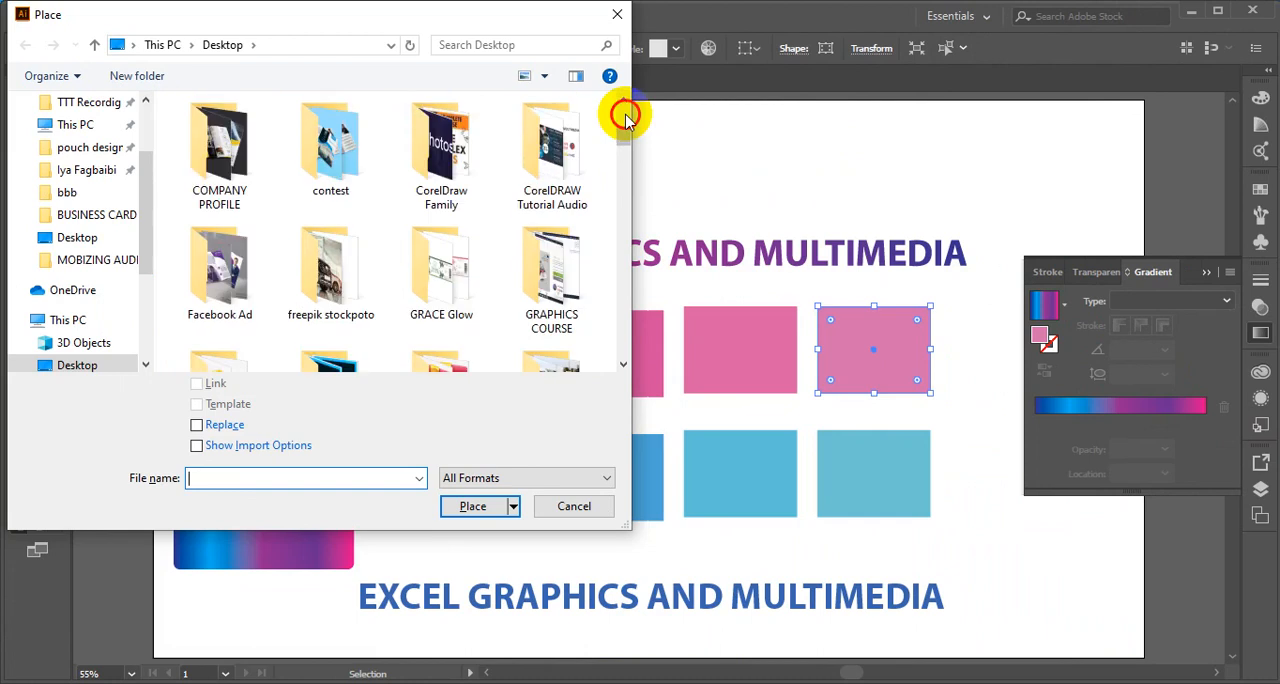
{"action": "left_click", "coordinate": [308, 290]}
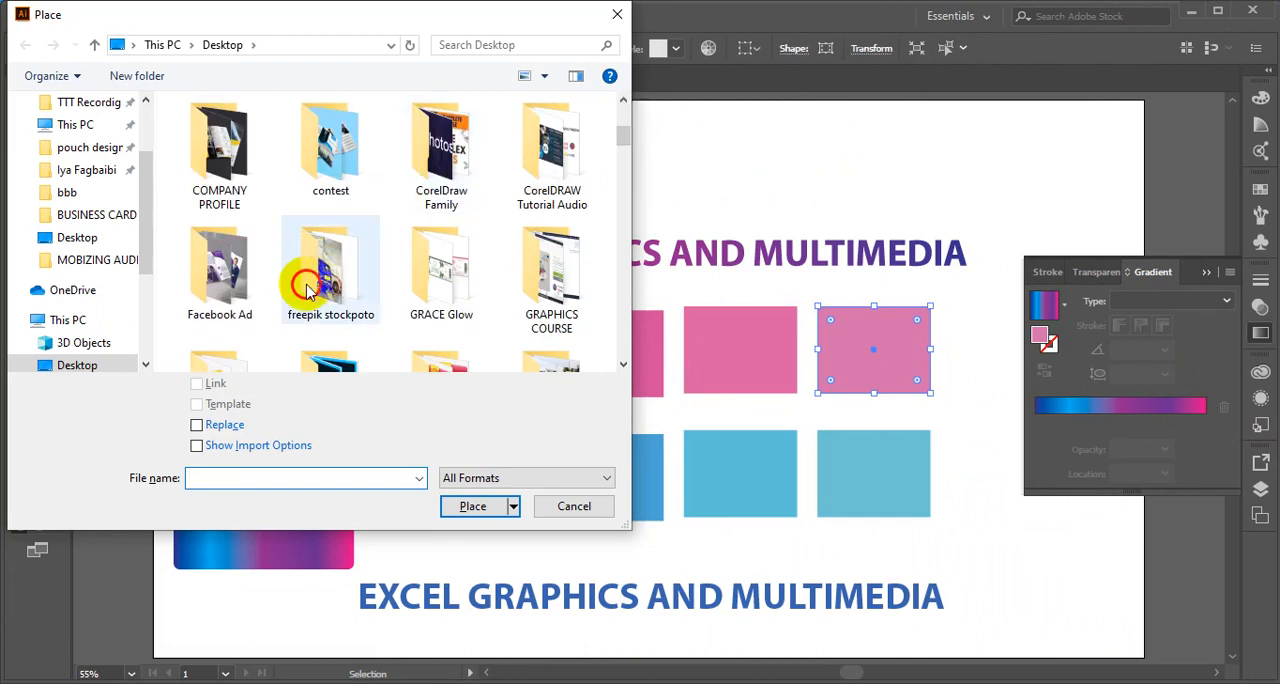
{"action": "left_click", "coordinate": [308, 290]}
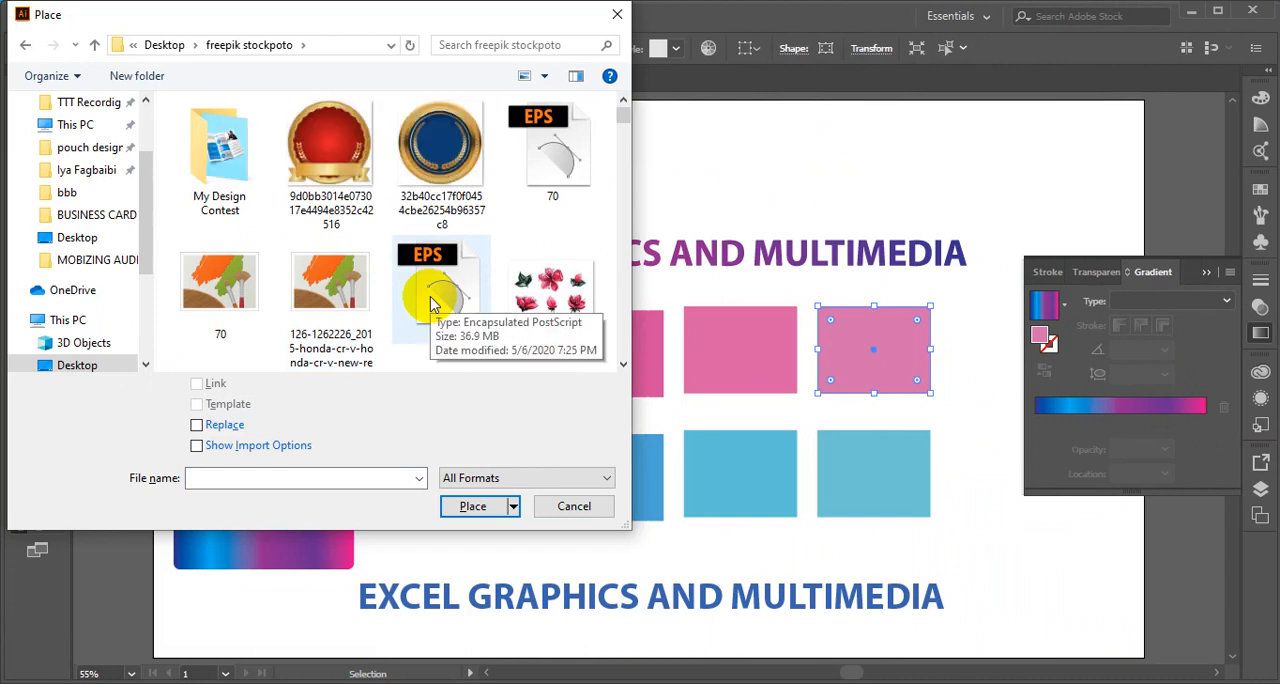
- Place the flower image 161 as a linked file above the gradient circle, about 357 px wide and 266 px high
{"action": "left_click", "coordinate": [622, 365]}
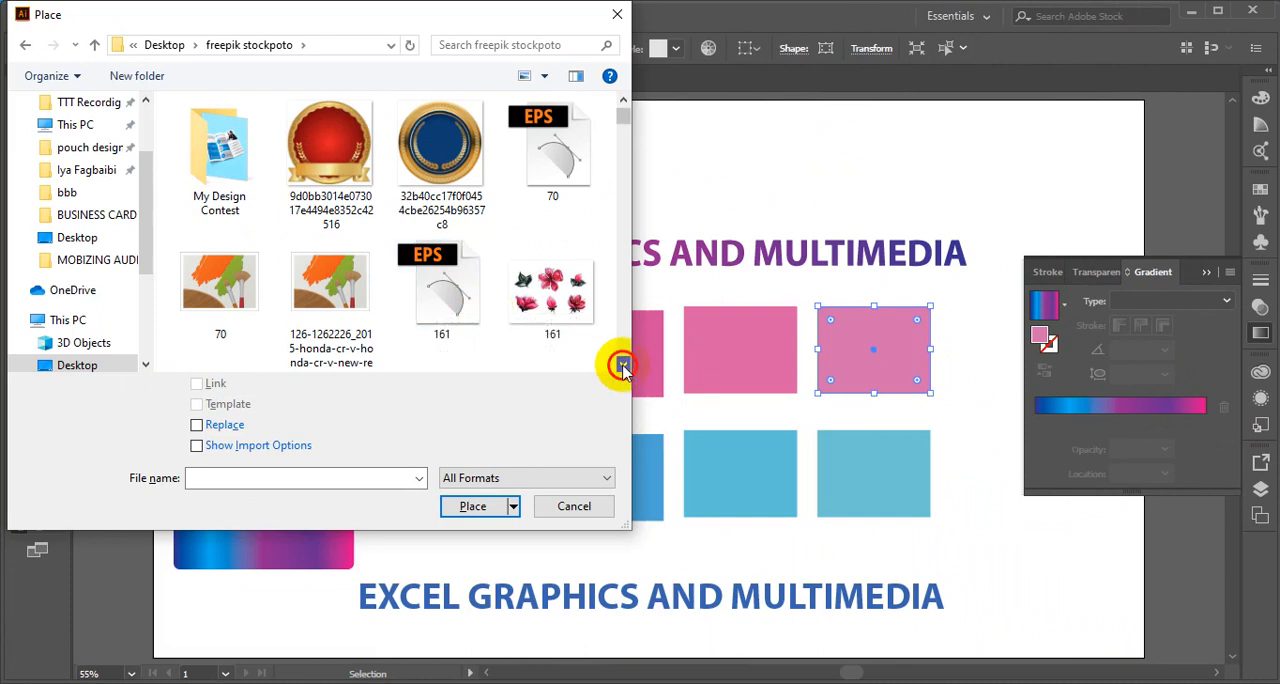
{"action": "left_click", "coordinate": [557, 300]}
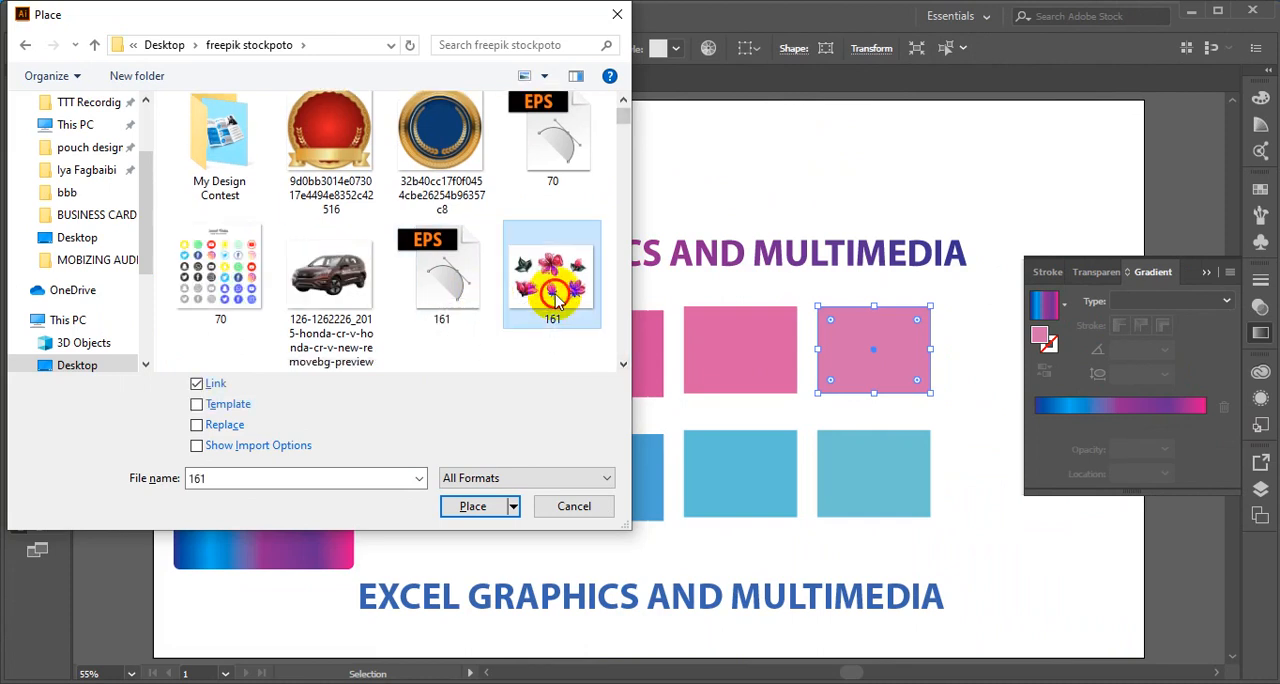
{"action": "left_click", "coordinate": [471, 507]}
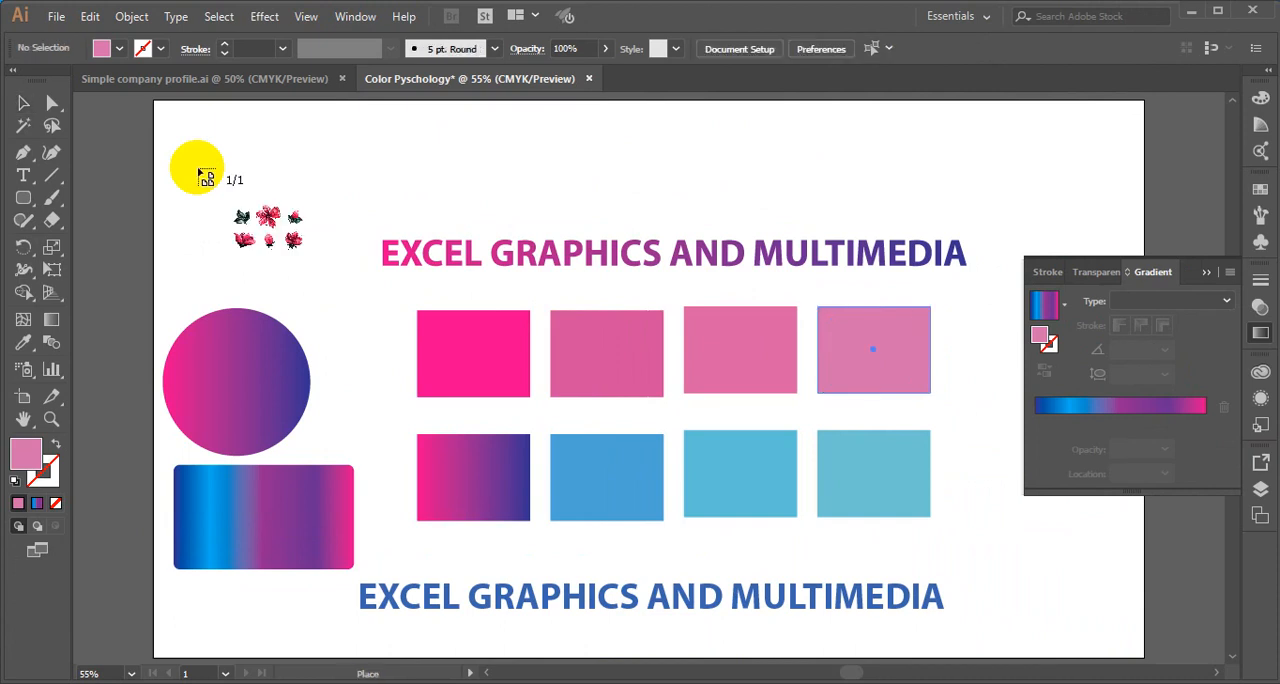
{"action": "left_click", "coordinate": [174, 128]}
{"action": "left_click_drag", "start_coordinate": [174, 128], "coordinate": [357, 294]}
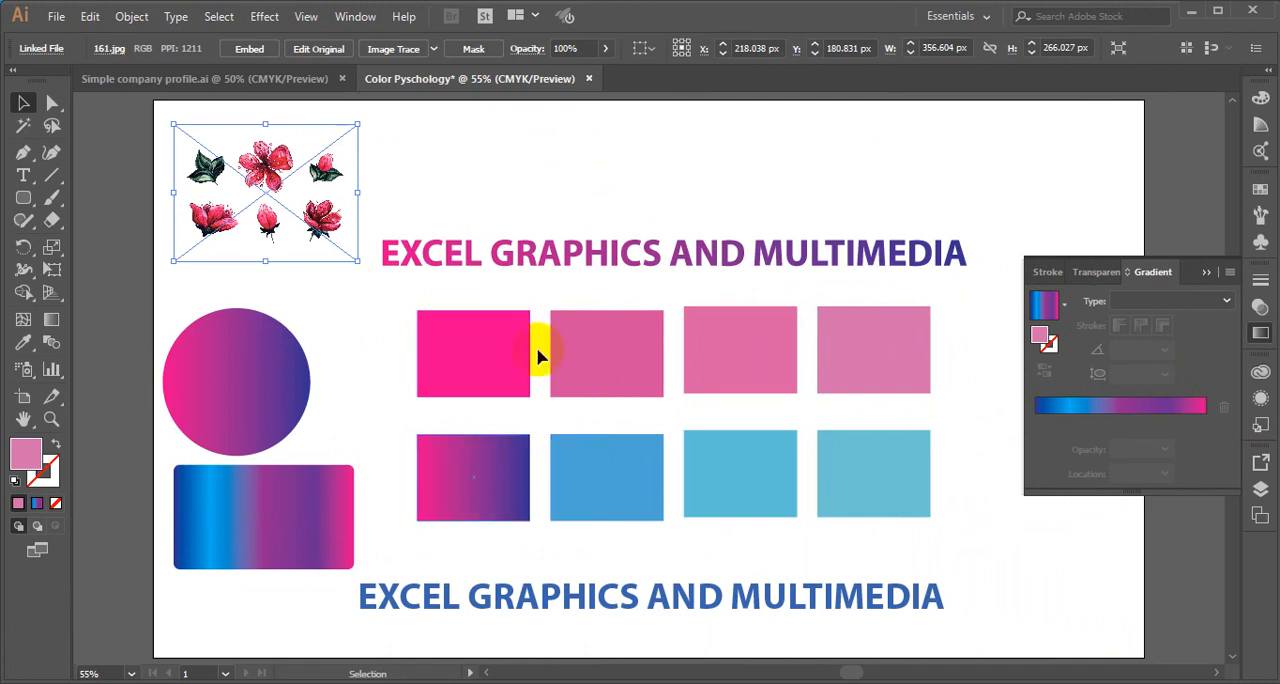
- Draw a bright pink circle about 118 px in diameter beside the flower image, above the upper heading
{"action": "left_click", "coordinate": [468, 386]}
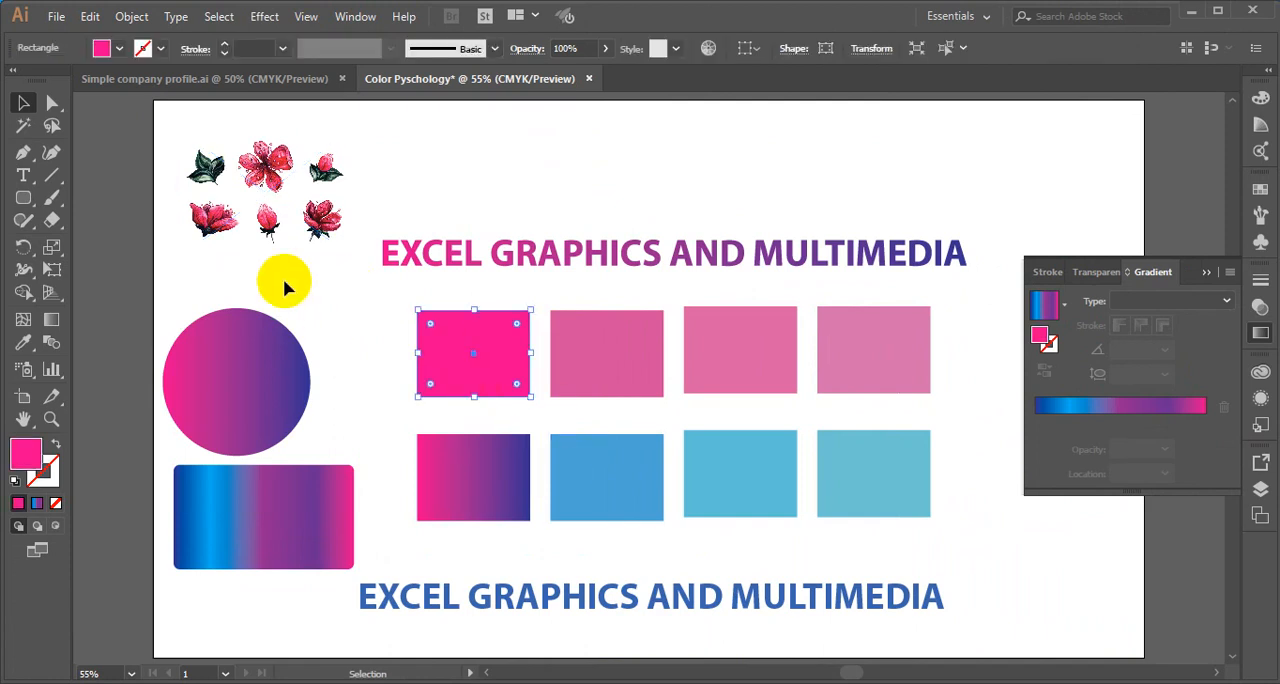
{"action": "left_click", "coordinate": [268, 222]}
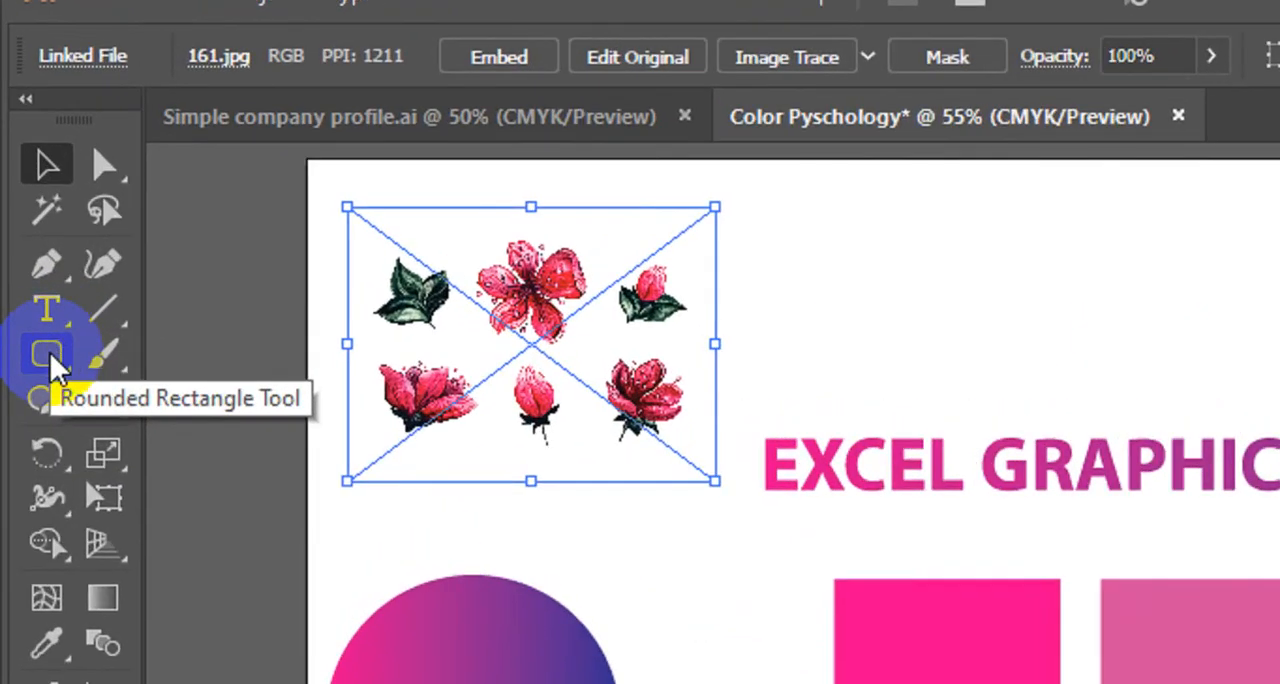
{"action": "left_click", "coordinate": [49, 351]}
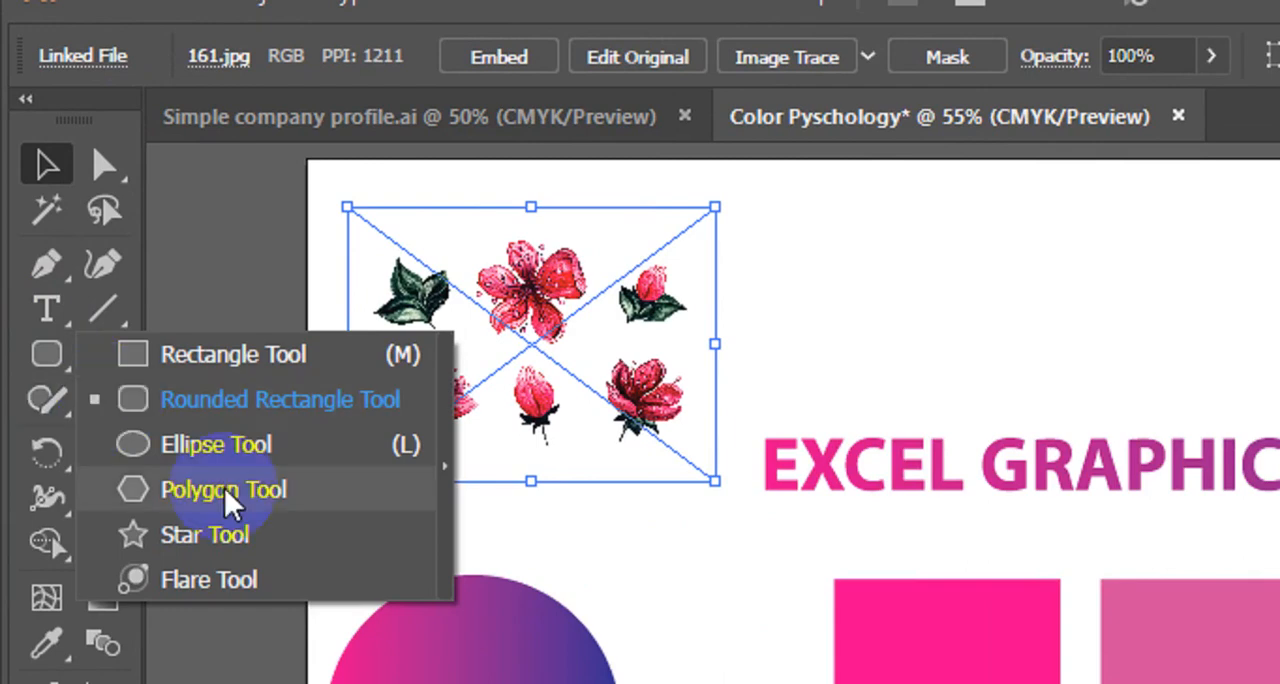
{"action": "left_click", "coordinate": [217, 445]}
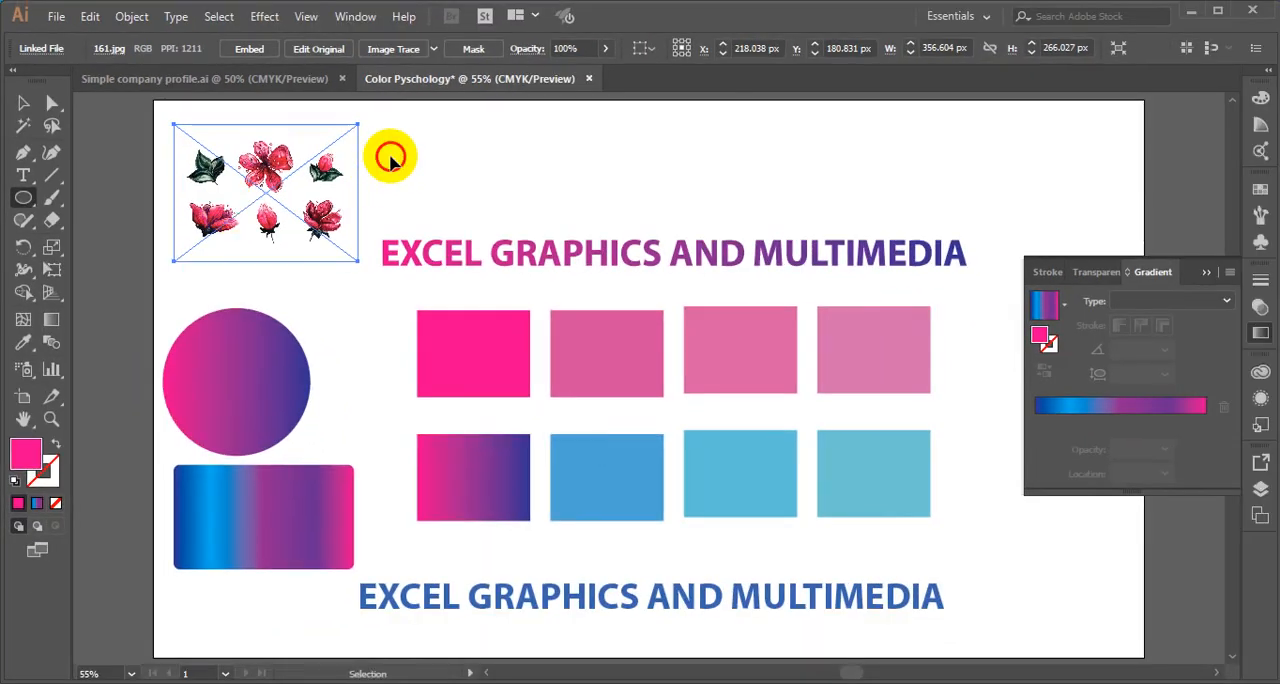
{"action": "left_click", "coordinate": [425, 180]}
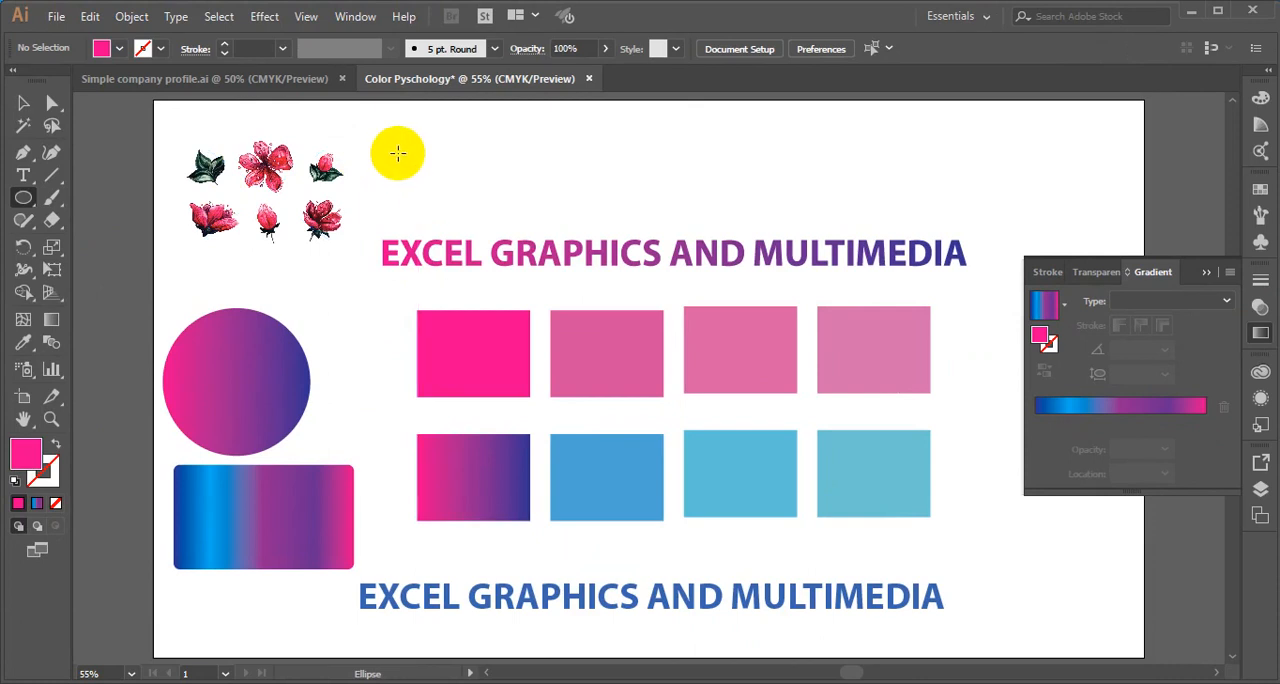
{"action": "left_click_drag", "start_coordinate": [397, 152], "coordinate": [442, 196]}
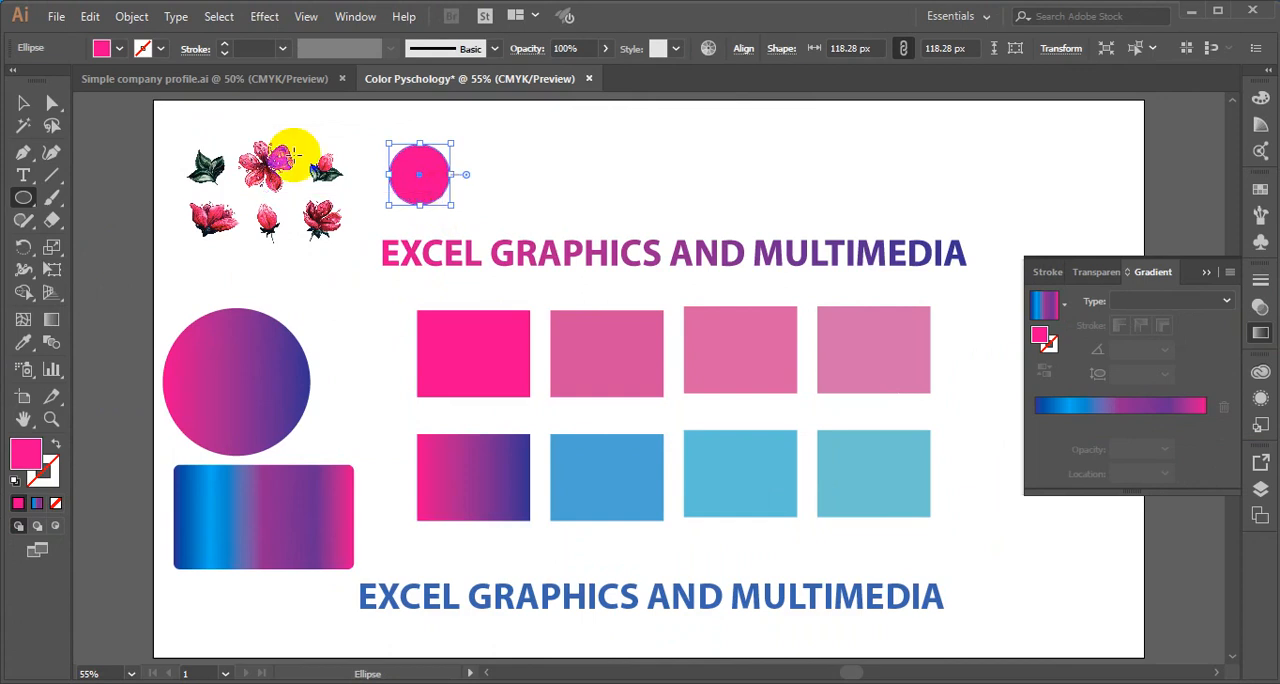
- Duplicate the pink circle four times horizontally to form a row of five above the upper heading
{"action": "left_click", "coordinate": [24, 106]}
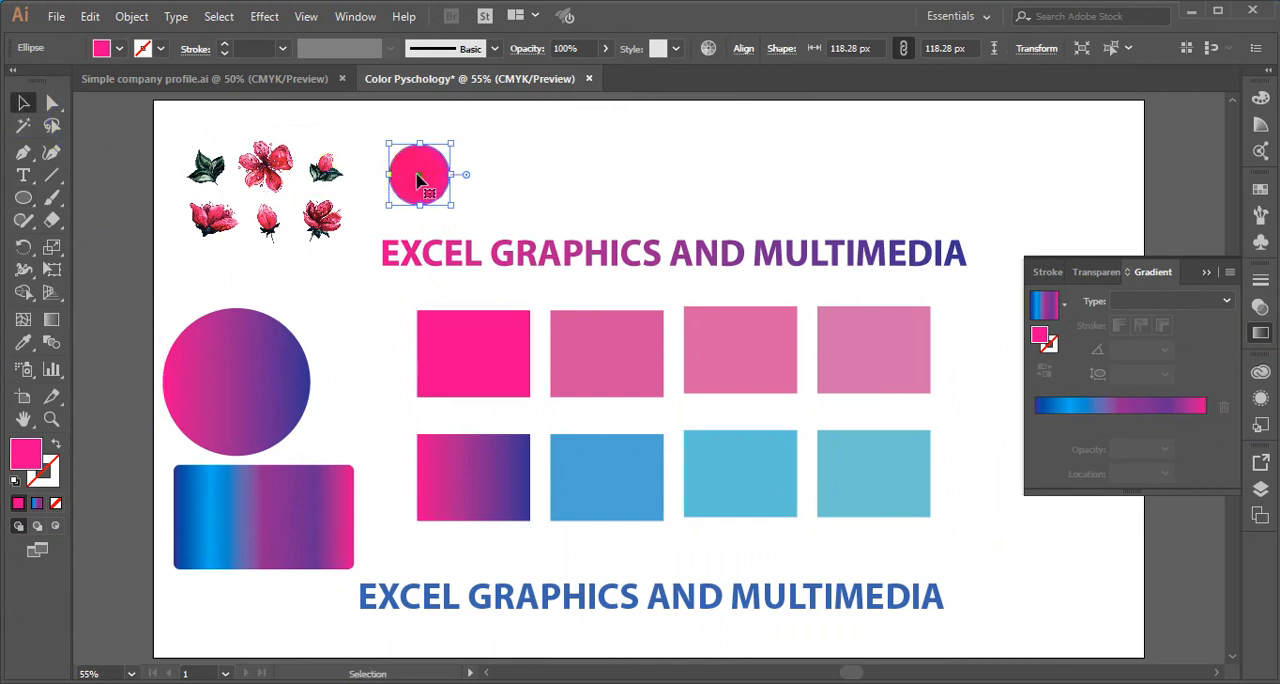
{"action": "left_click_drag", "start_coordinate": [418, 180], "coordinate": [418, 180]}
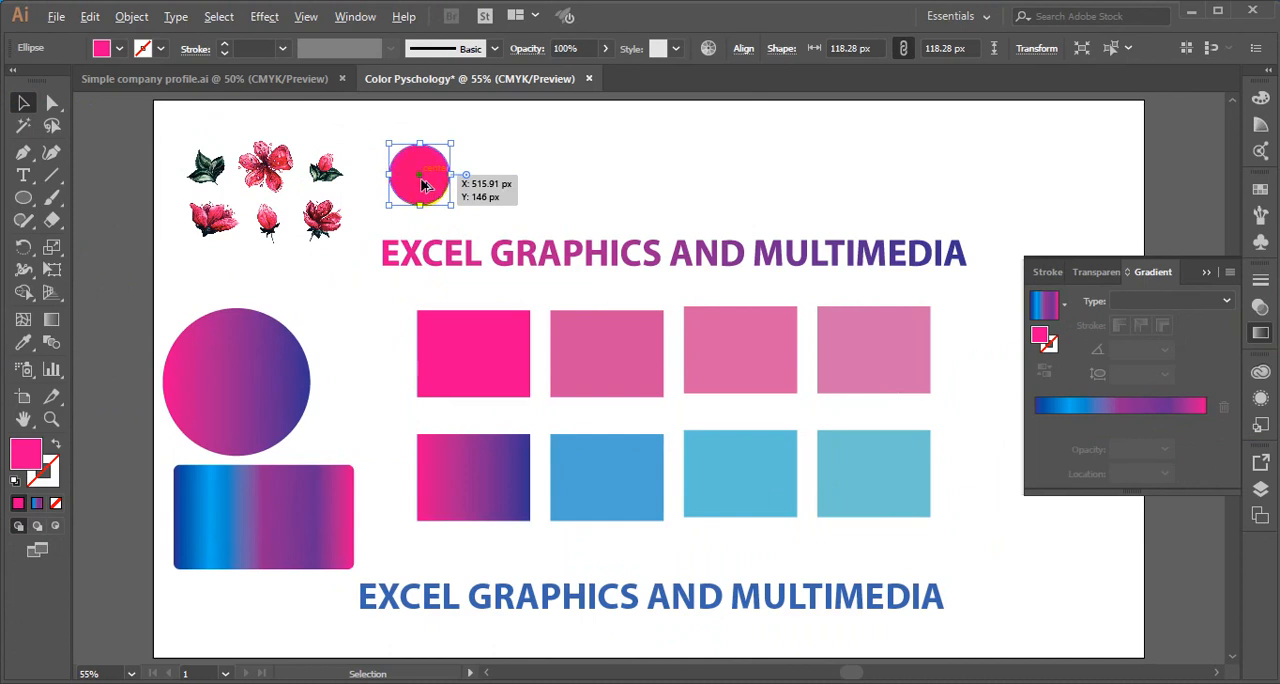
{"action": "left_click_drag", "start_coordinate": [422, 185], "coordinate": [500, 183]}
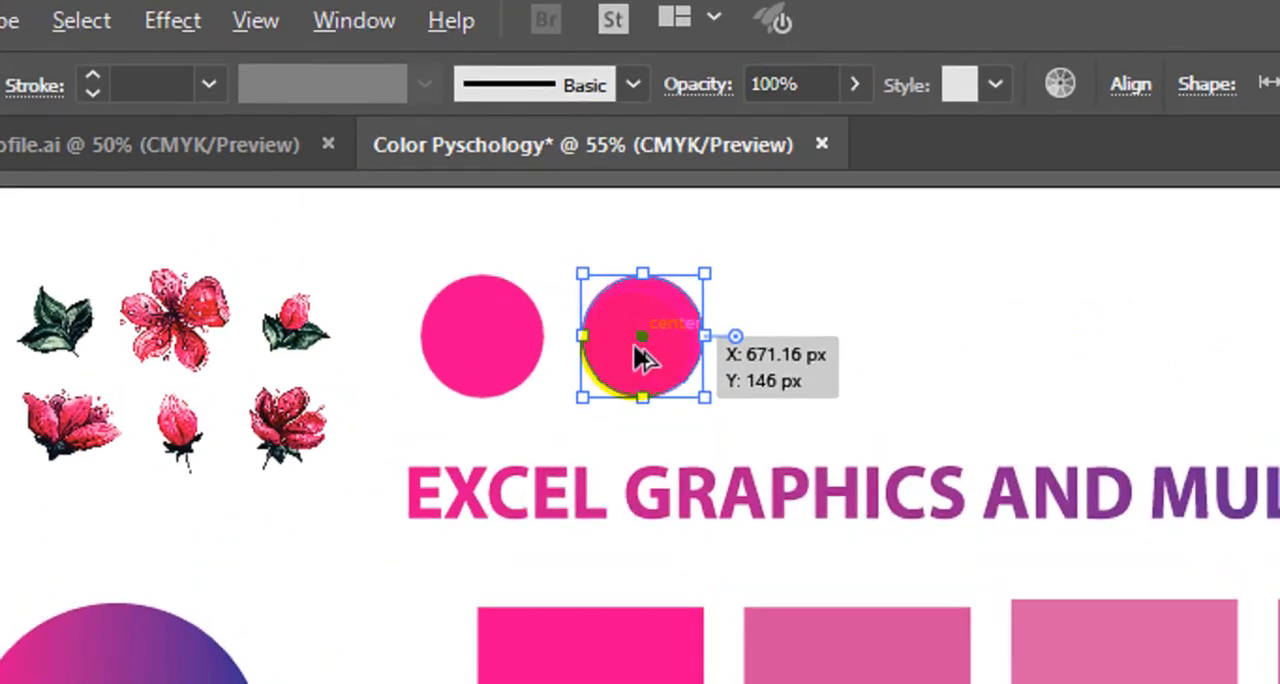
{"action": "left_click_drag", "start_coordinate": [636, 346], "coordinate": [955, 350]}
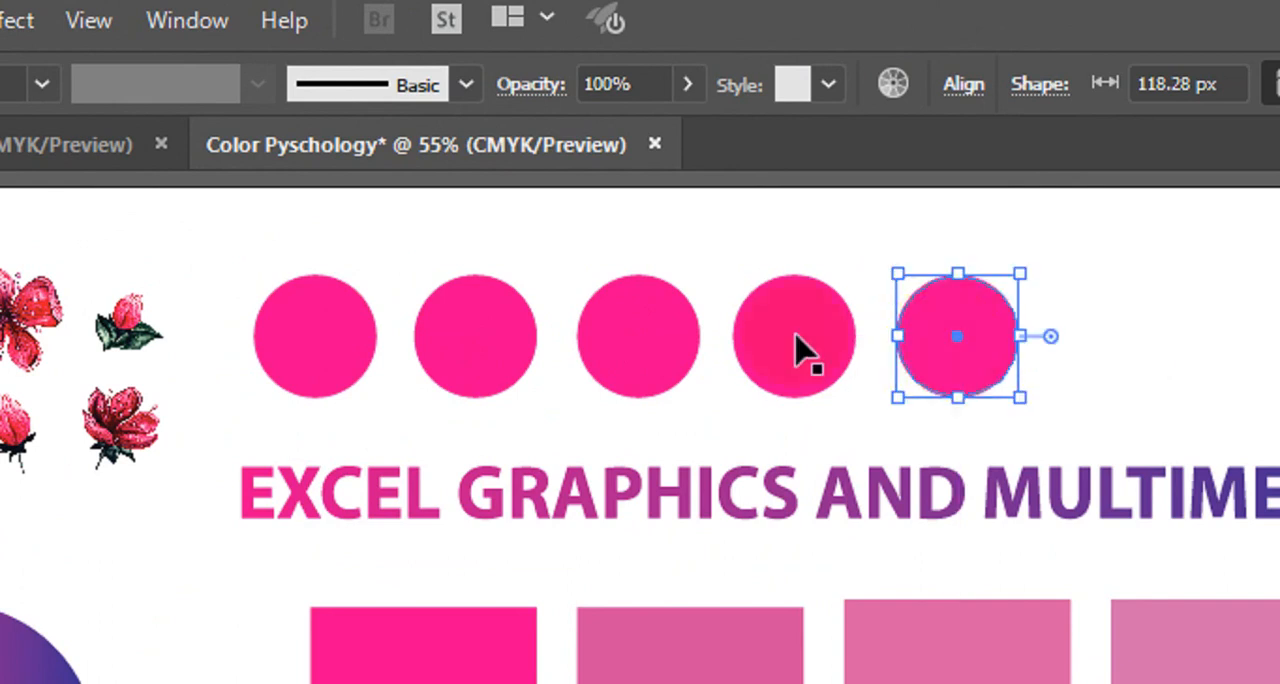
{"action": "left_click", "coordinate": [796, 336]}
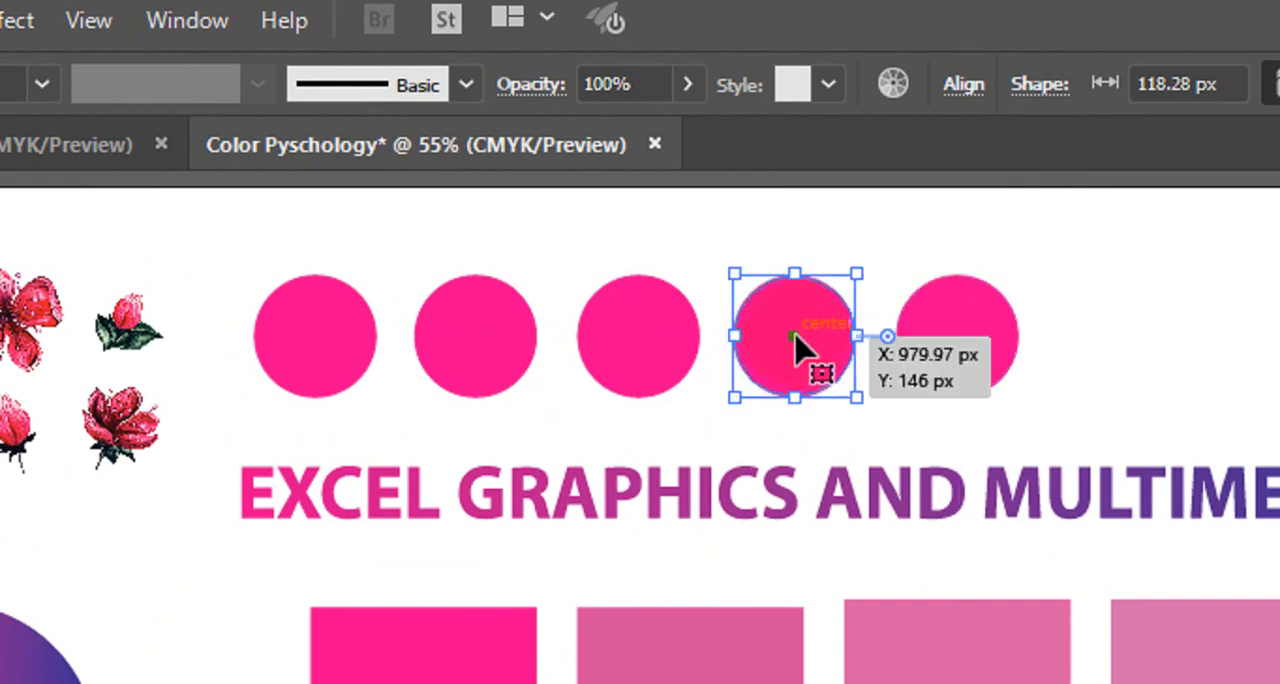
{"action": "left_click_drag", "start_coordinate": [795, 336], "coordinate": [805, 334]}
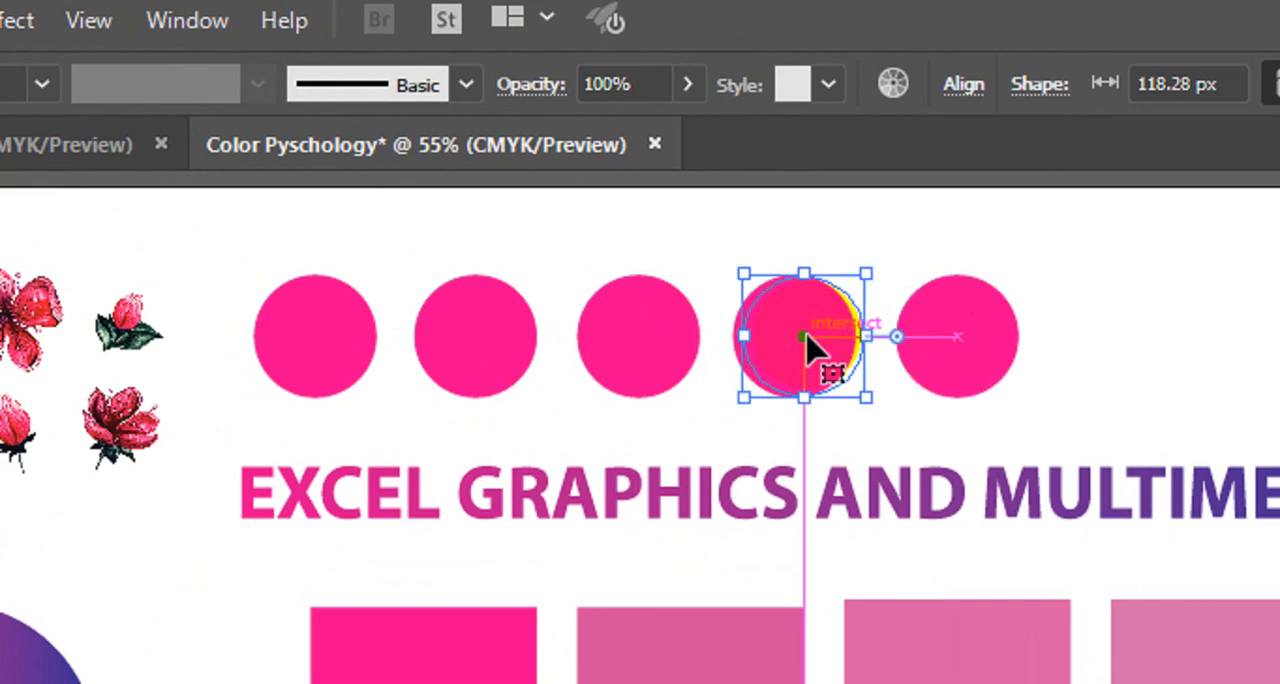
{"action": "key", "text": "ctrl+z"}
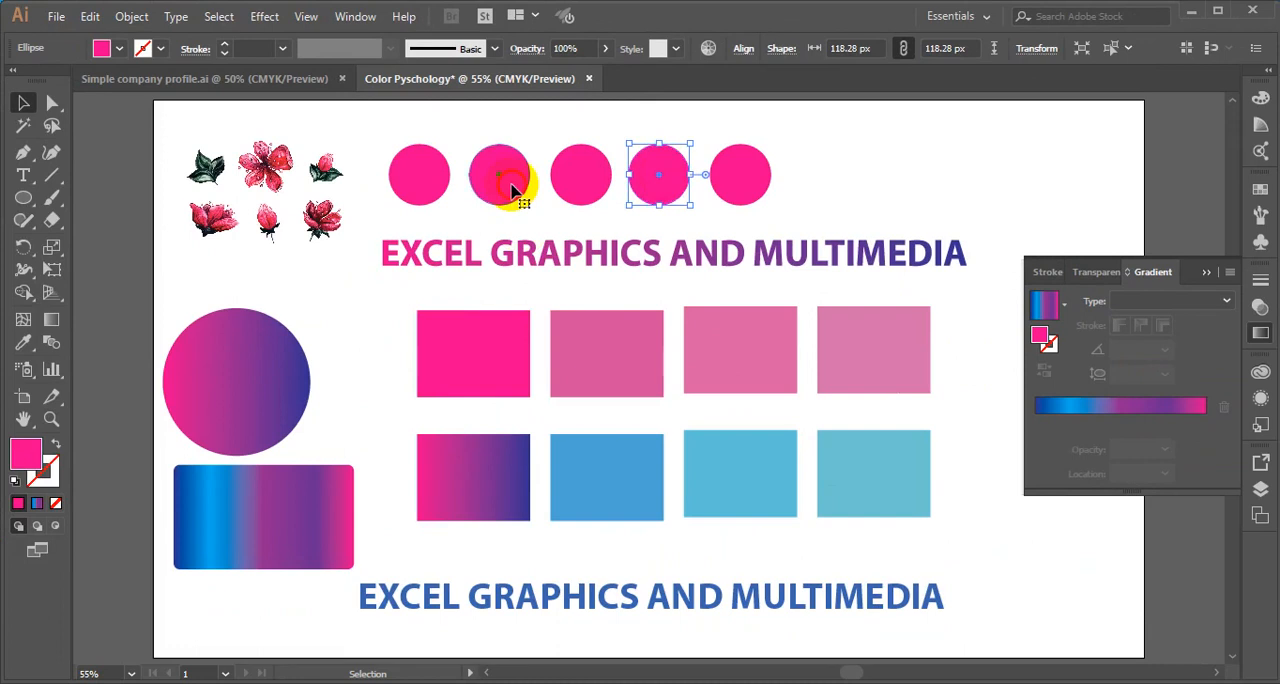
- Recolor the first circle in the row with a near-black tone sampled by Eyedropper from the upper leaf cluster in the flower image
{"action": "left_click", "coordinate": [511, 190]}
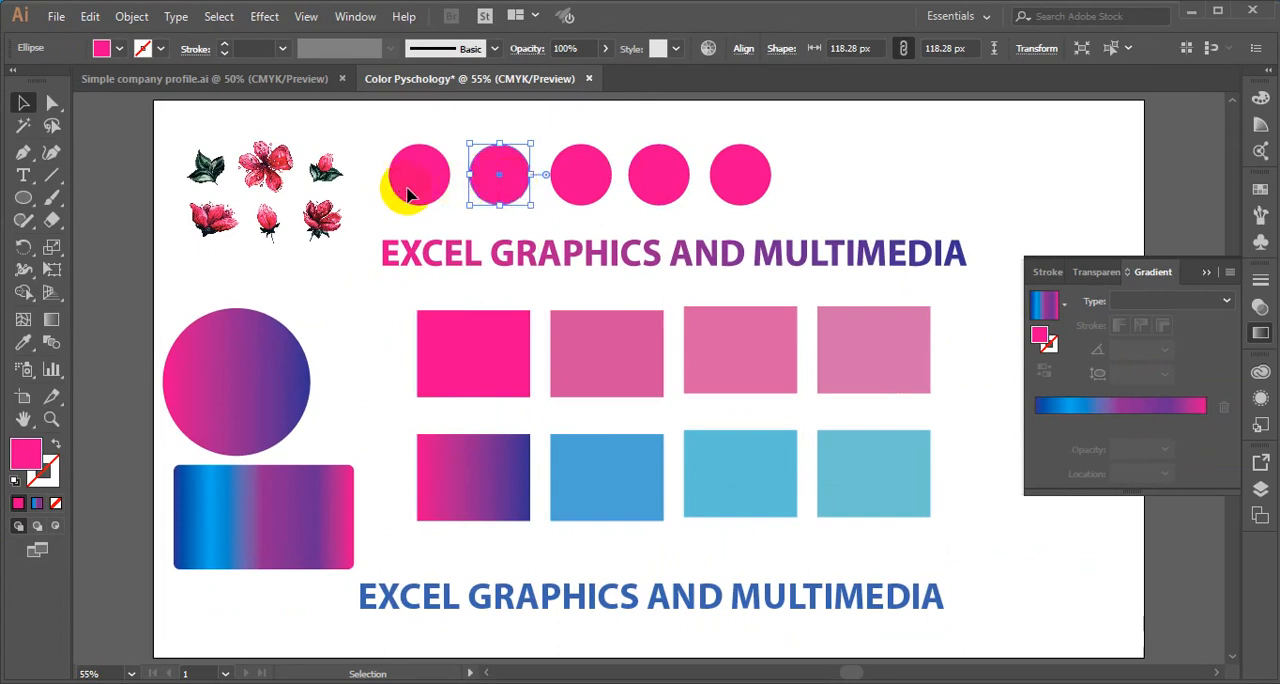
{"action": "left_click", "coordinate": [407, 194]}
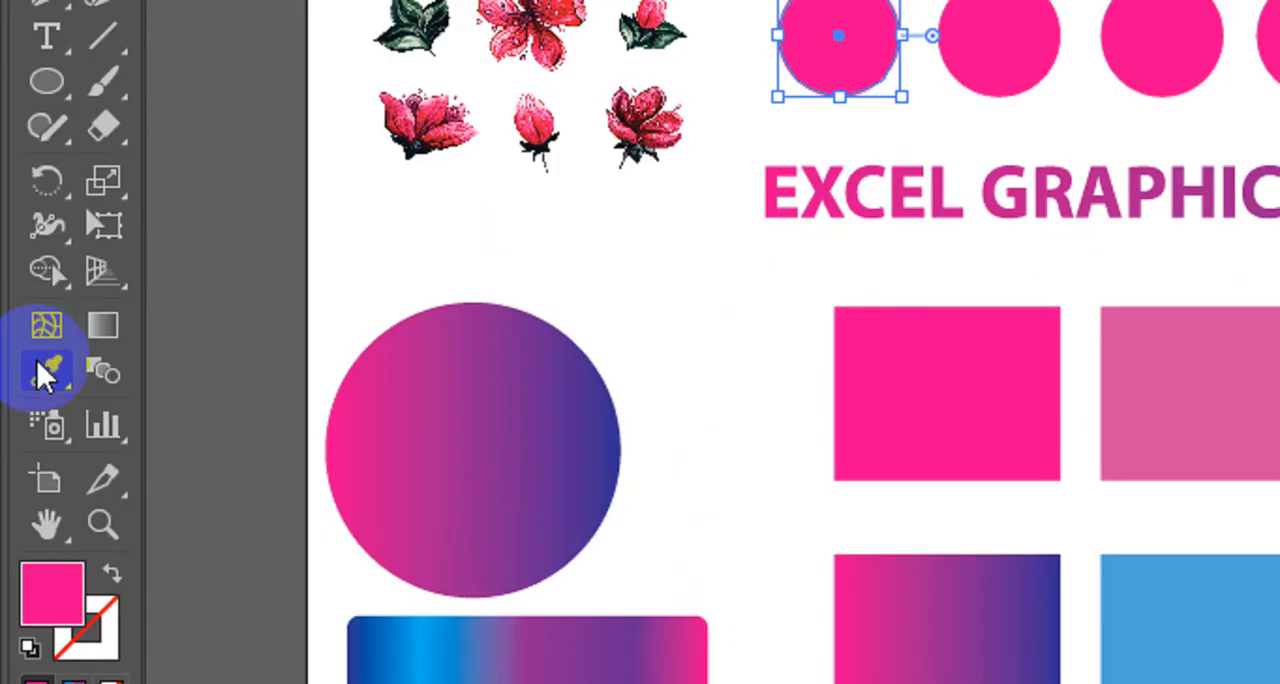
{"action": "left_click", "coordinate": [45, 375]}
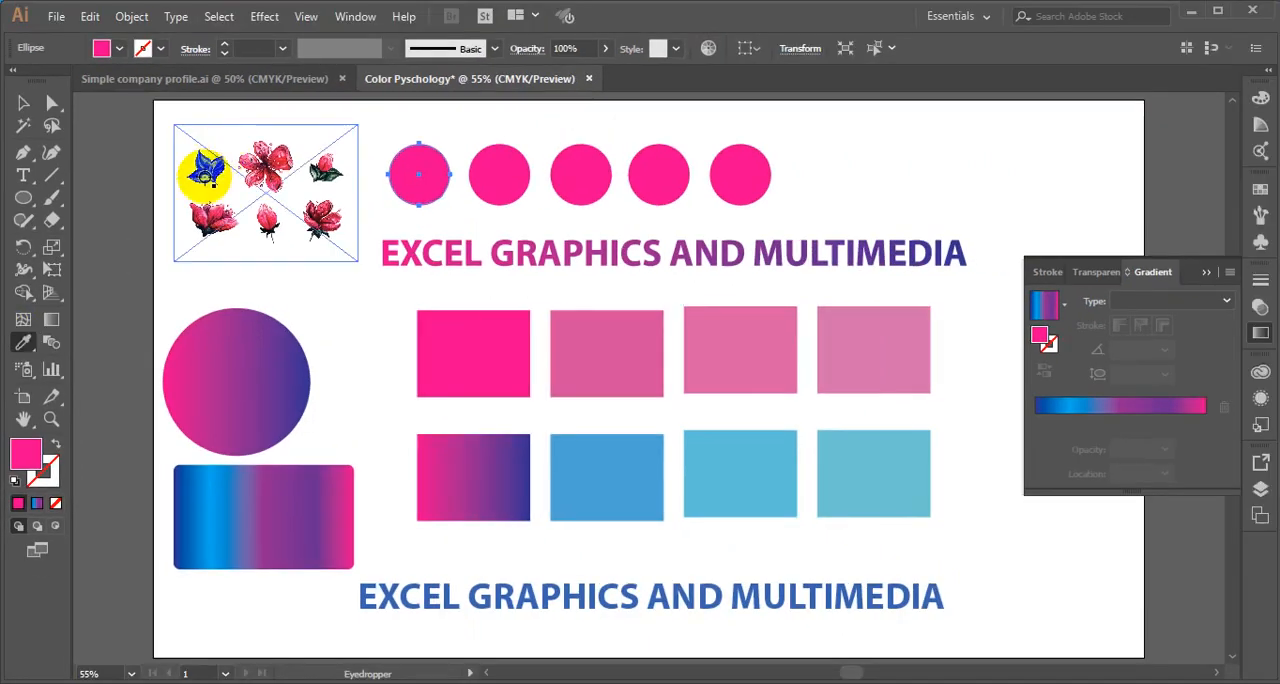
{"action": "left_click", "coordinate": [233, 155]}
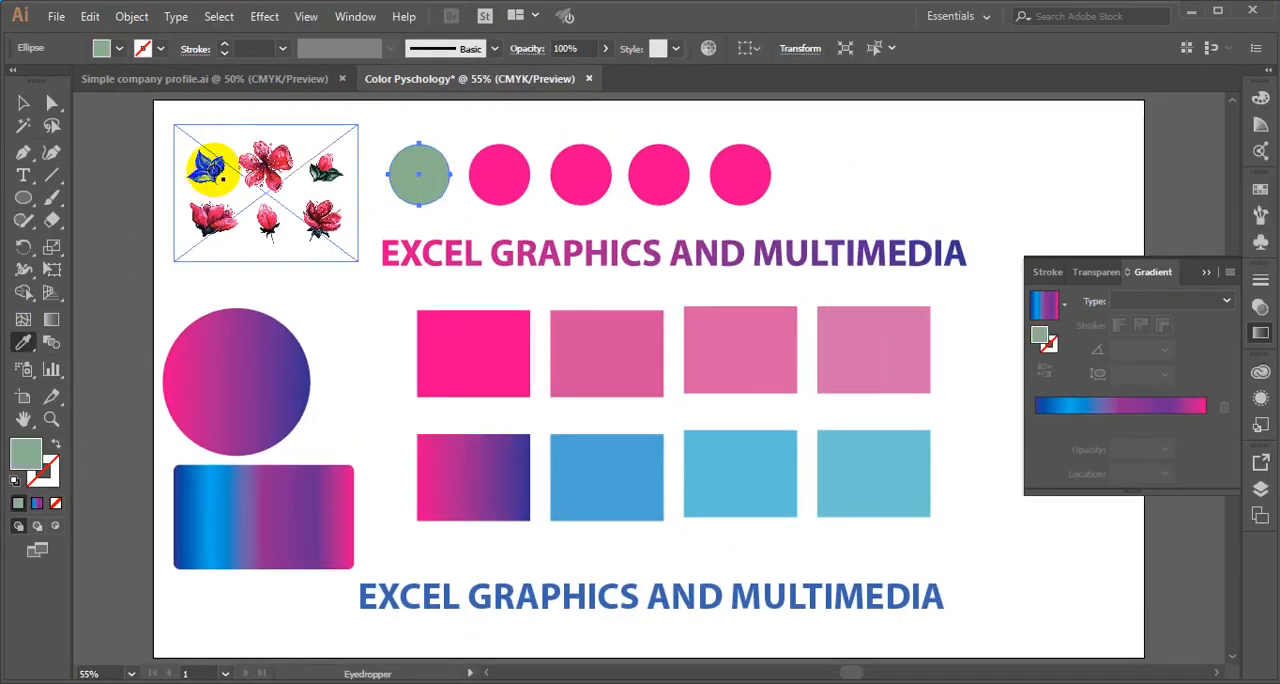
{"action": "left_click", "coordinate": [215, 172]}
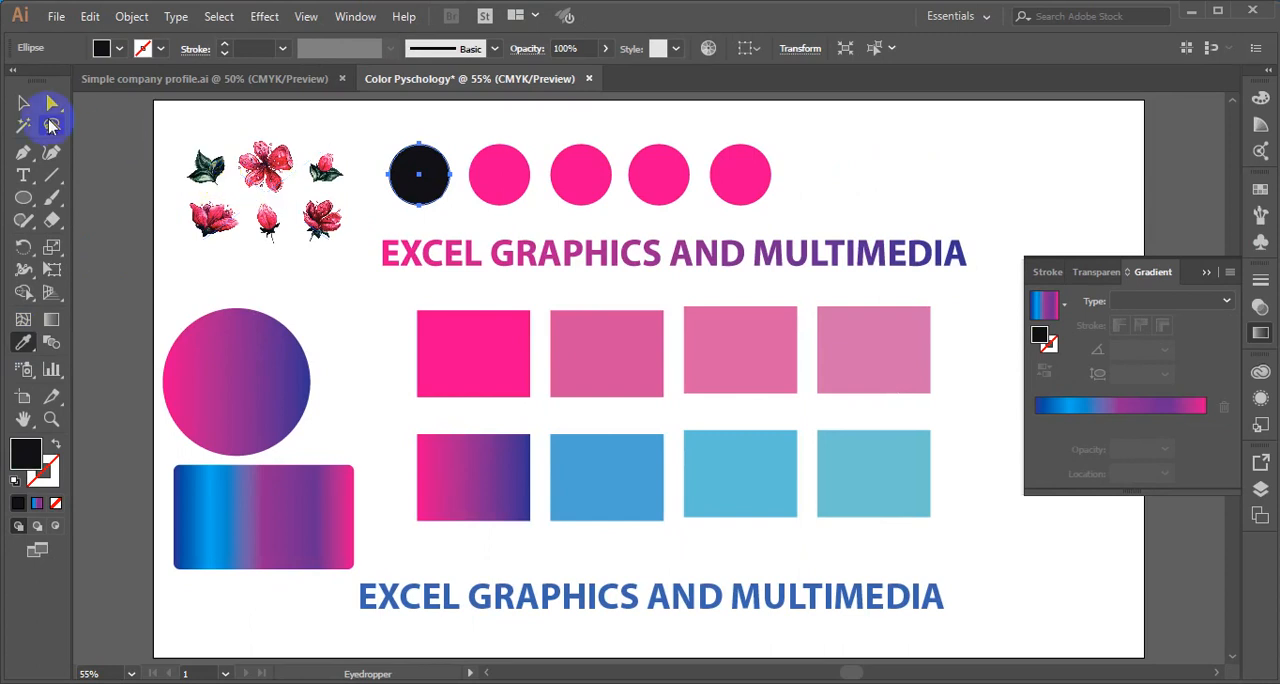
- Recolor the second circle with the dark reddish tone sampled by Eyedropper from the centre of the large upper flower
{"action": "left_click", "coordinate": [23, 104]}
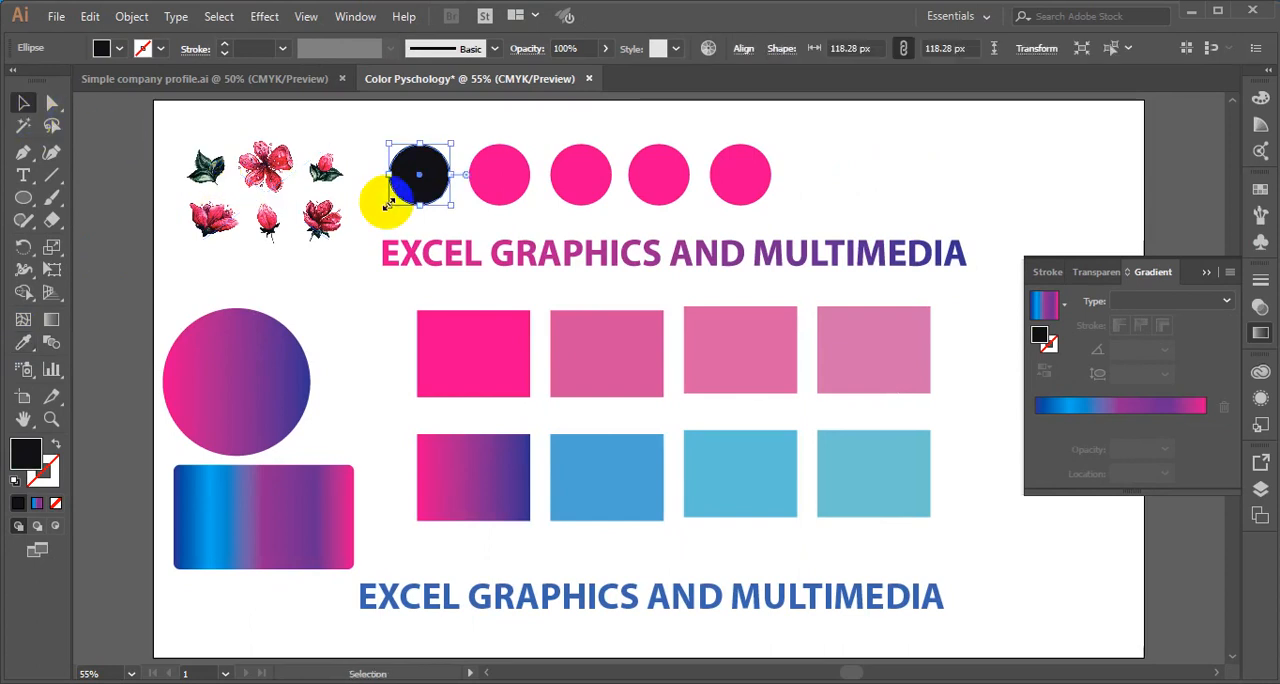
{"action": "left_click", "coordinate": [505, 185]}
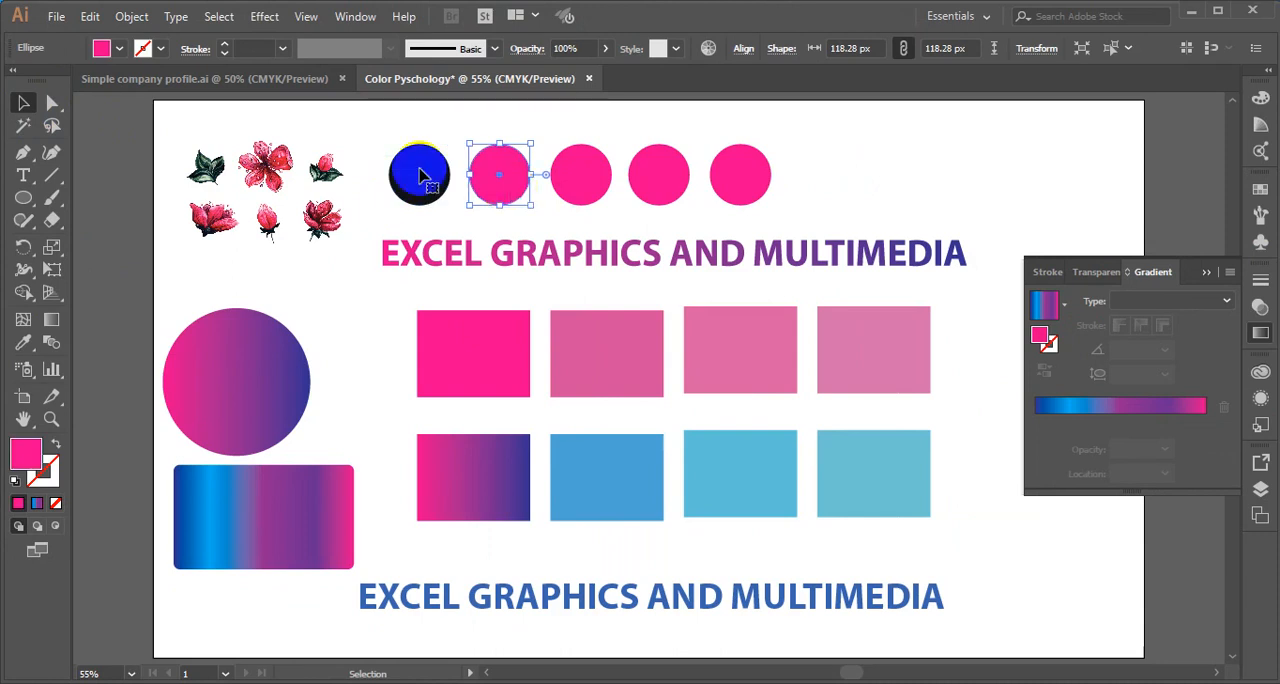
{"action": "left_click", "coordinate": [24, 345]}
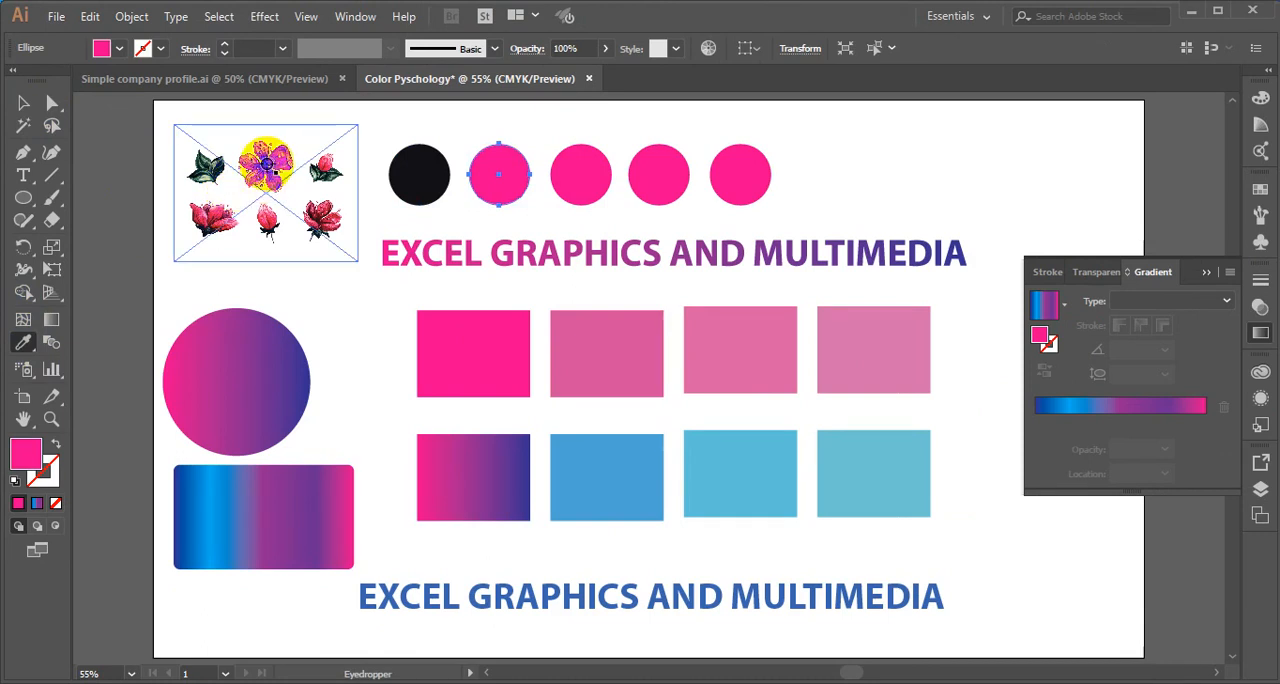
{"action": "left_click", "coordinate": [267, 164]}
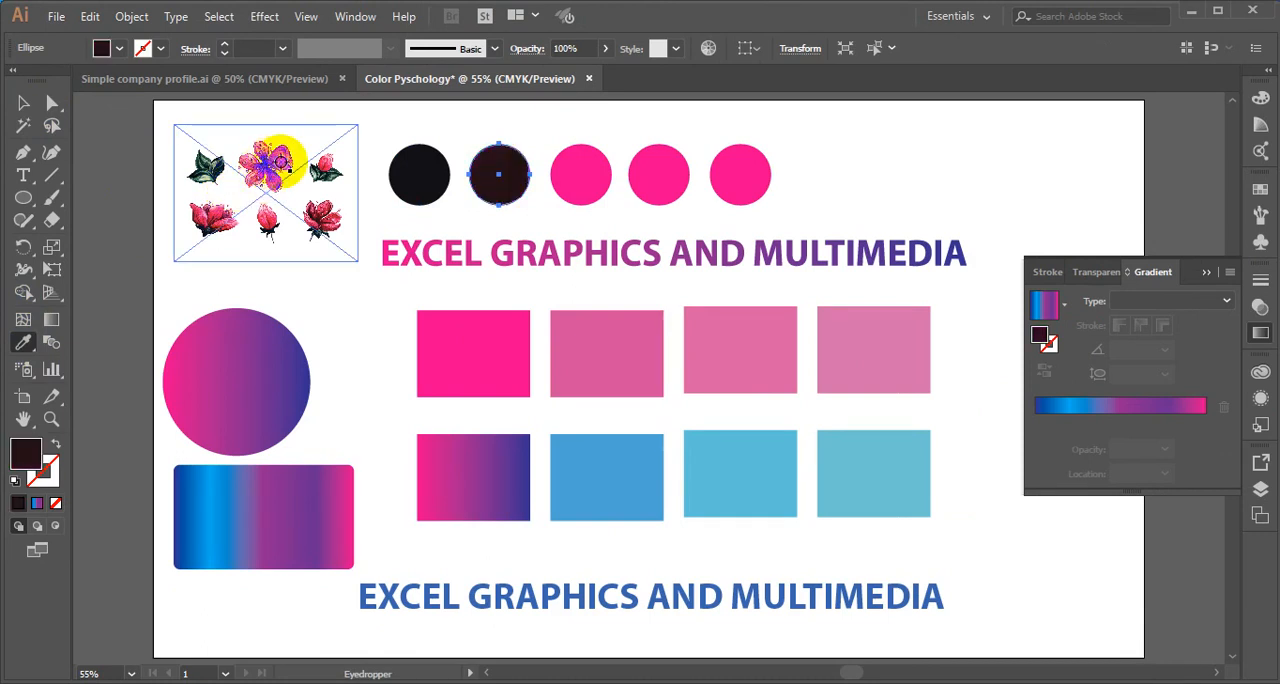
- Recolor the second circle in the row coral red, sampled by Eyedropper from a petal of the large upper flower
{"action": "left_click", "coordinate": [277, 160]}
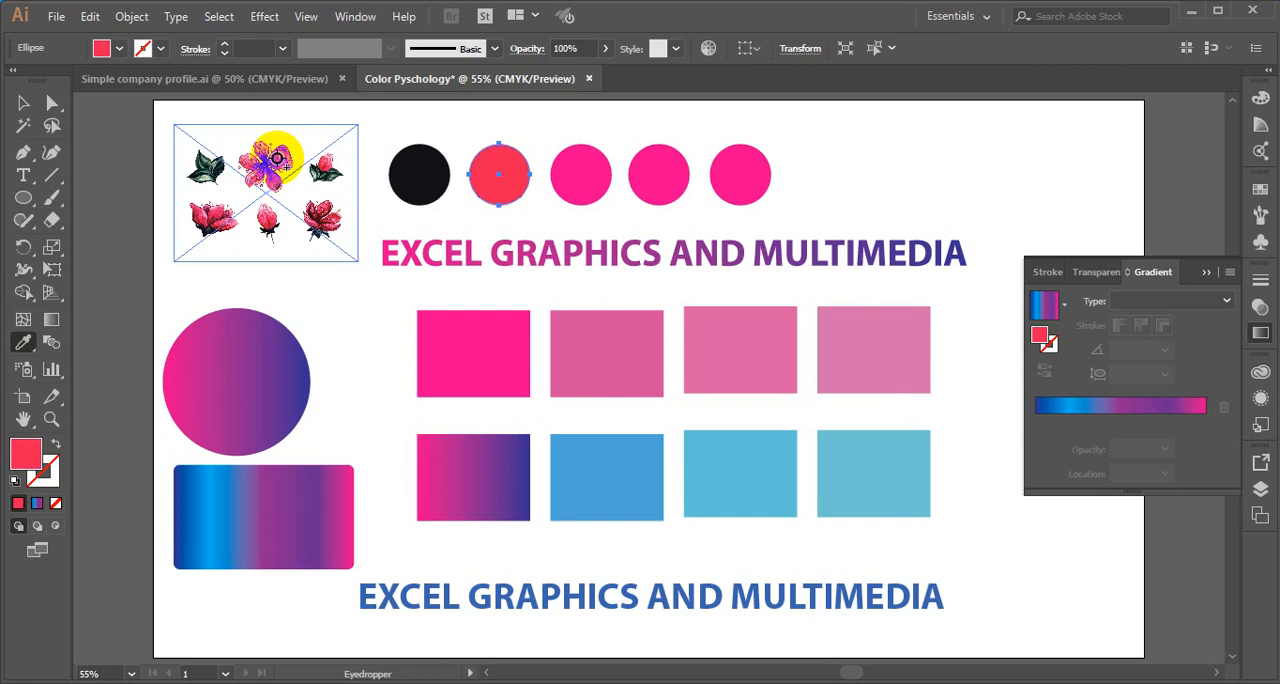
{"action": "left_click", "coordinate": [25, 106]}
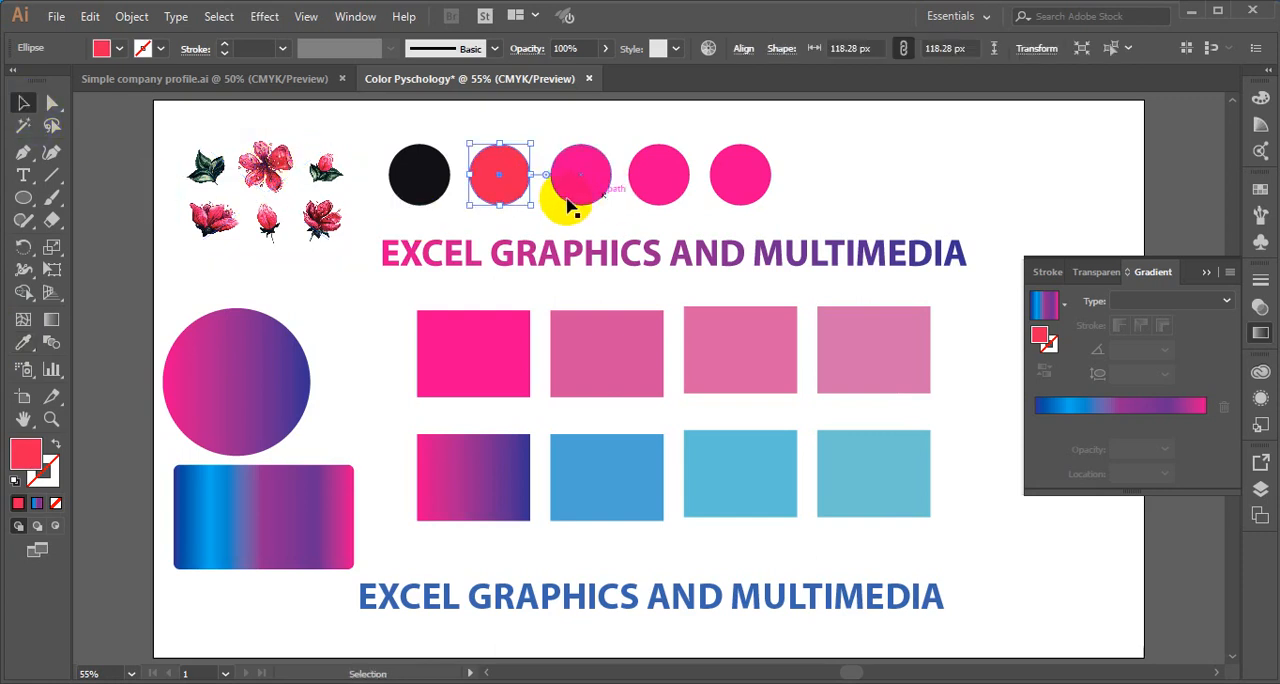
- Recolor the third circle with the muted green sampled by Eyedropper from the leaves of the small upper bud
{"action": "left_click", "coordinate": [566, 198]}
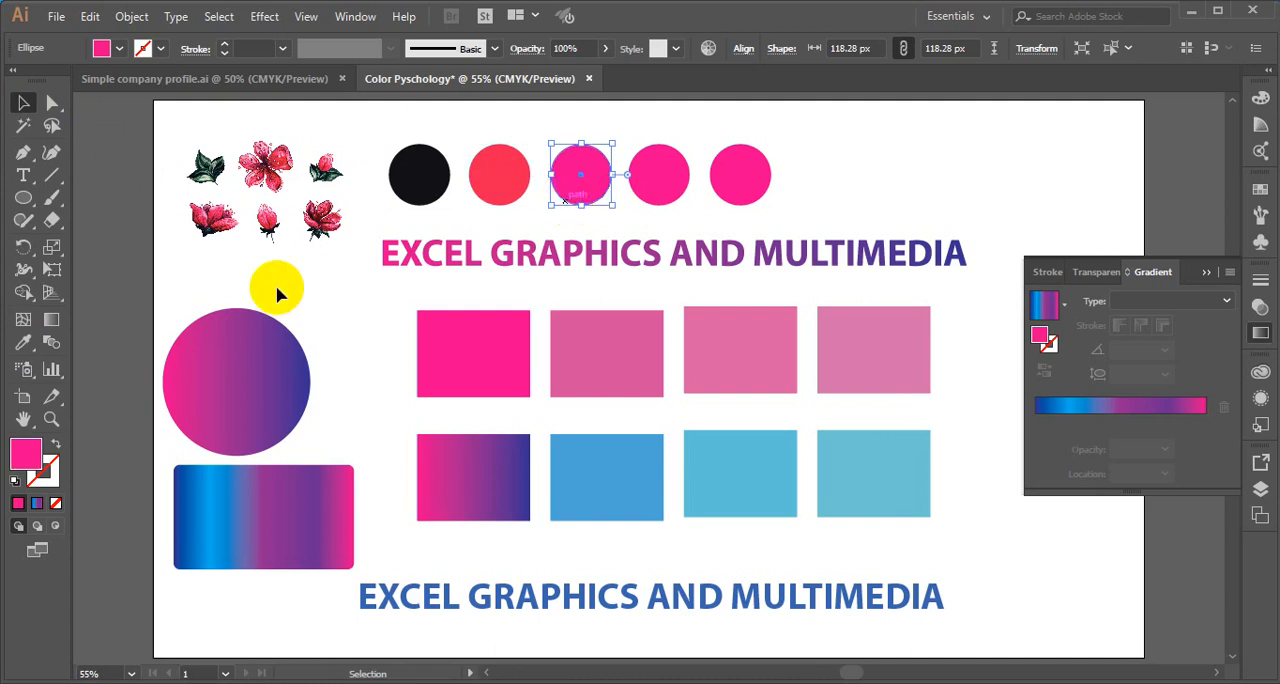
{"action": "left_click", "coordinate": [23, 342]}
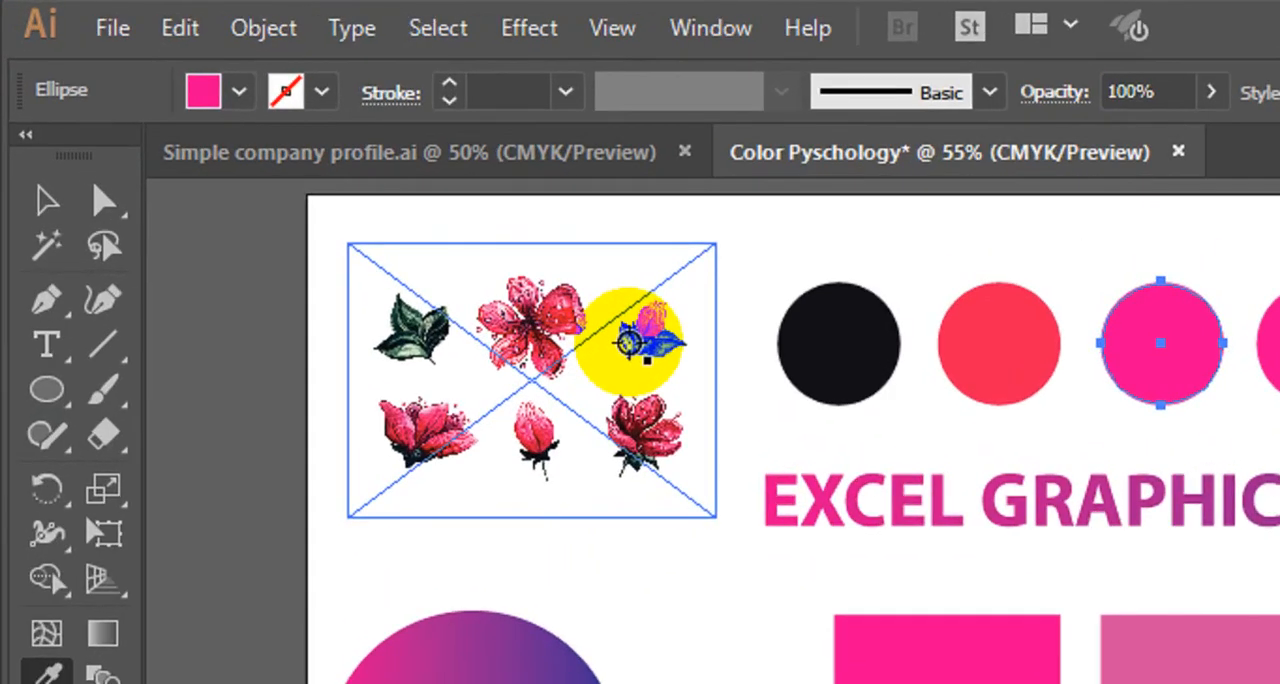
{"action": "left_click", "coordinate": [643, 344]}
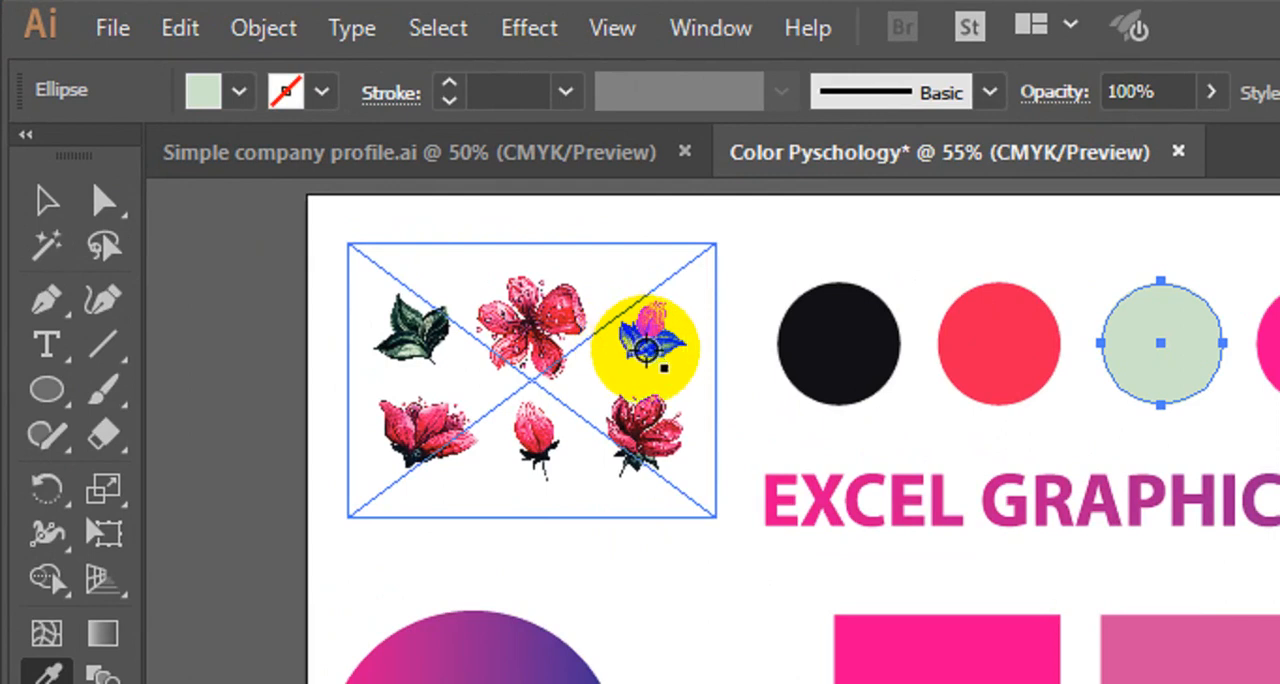
{"action": "left_click", "coordinate": [646, 348]}
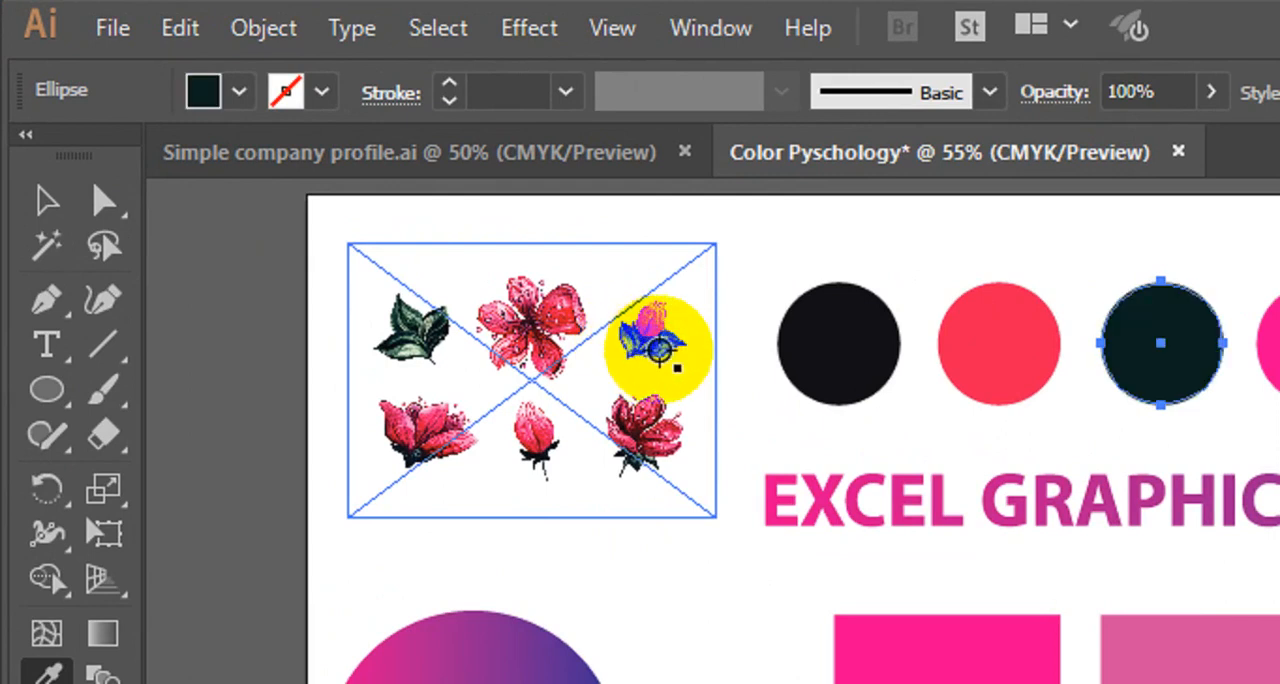
{"action": "left_click", "coordinate": [648, 348]}
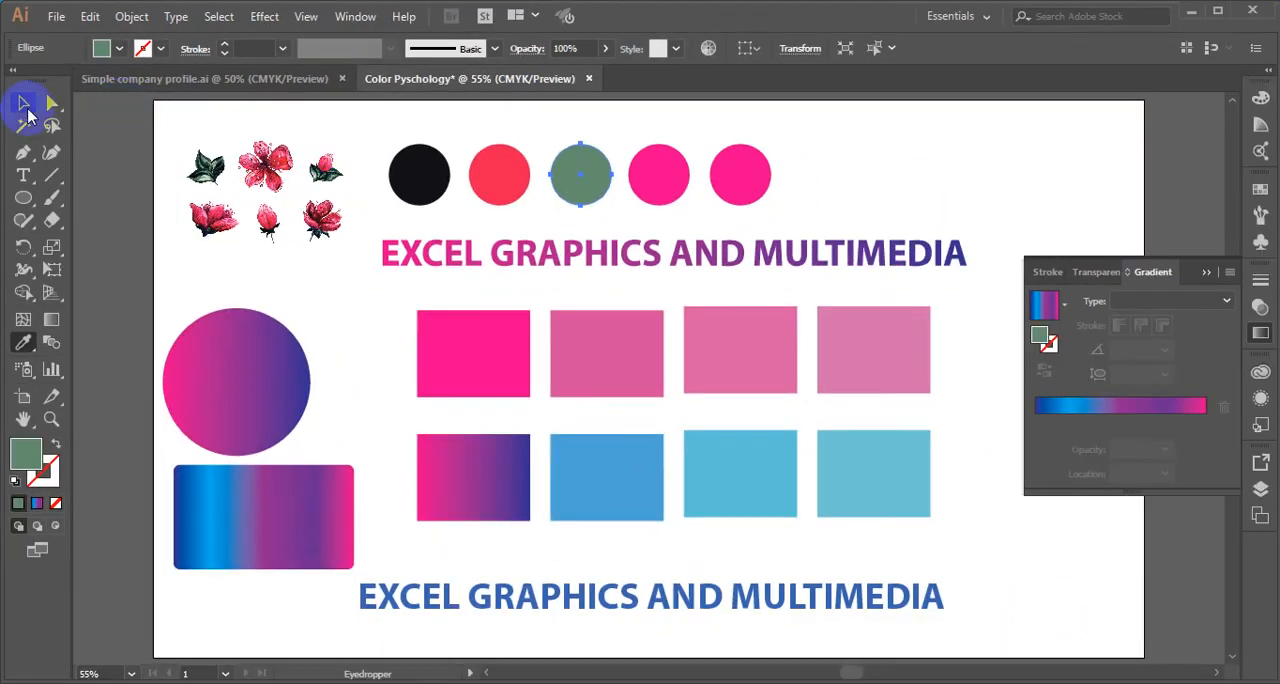
{"action": "left_click", "coordinate": [25, 106]}
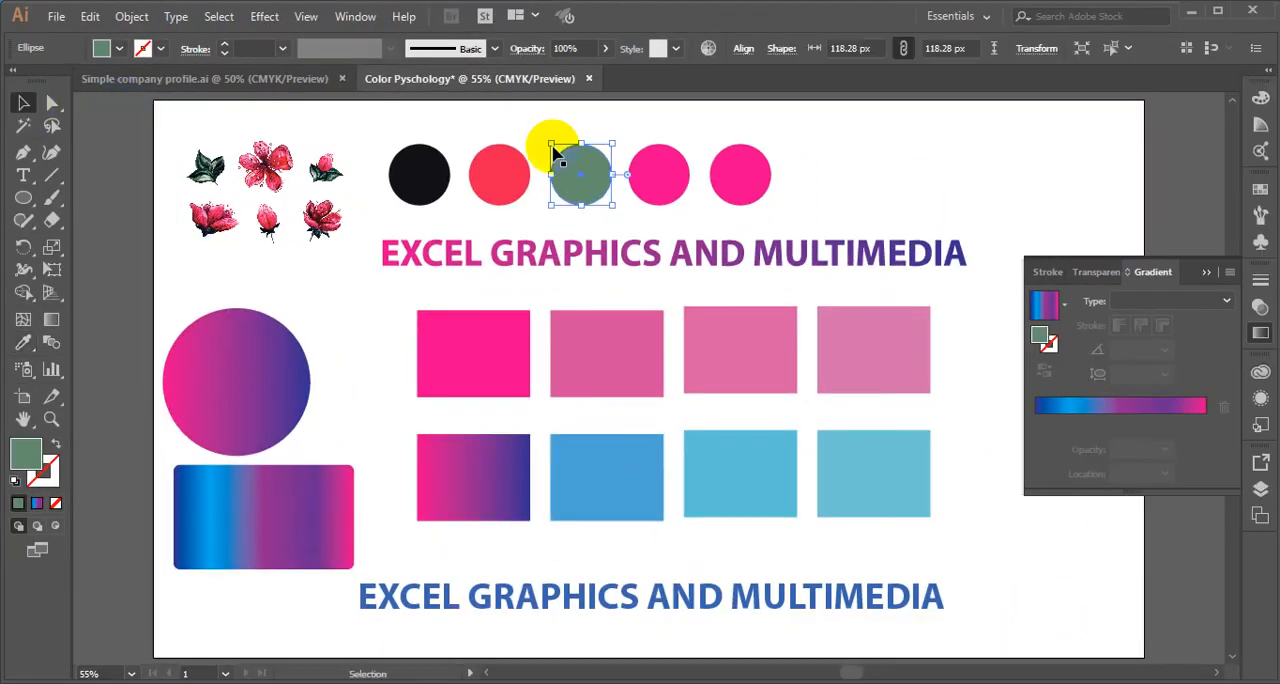
- Recolor the fourth circle with the light pink sampled by Eyedropper from a petal of the large upper flower
{"action": "left_click", "coordinate": [680, 190]}
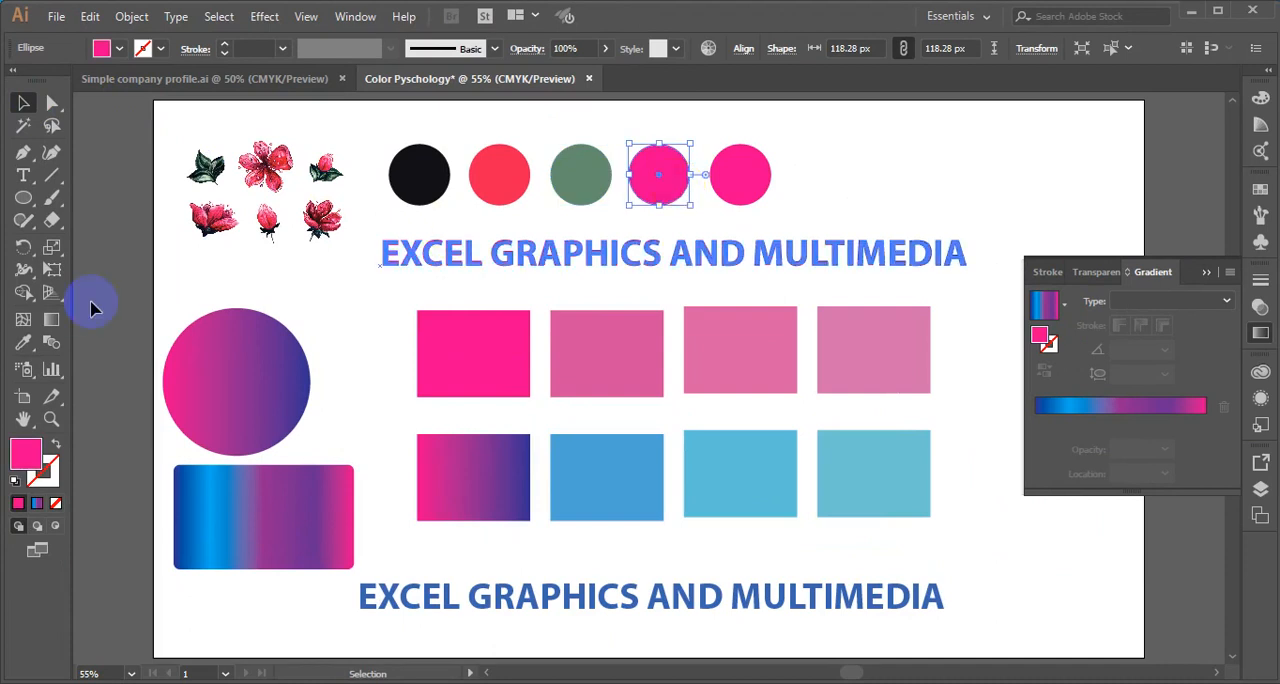
{"action": "left_click", "coordinate": [27, 345]}
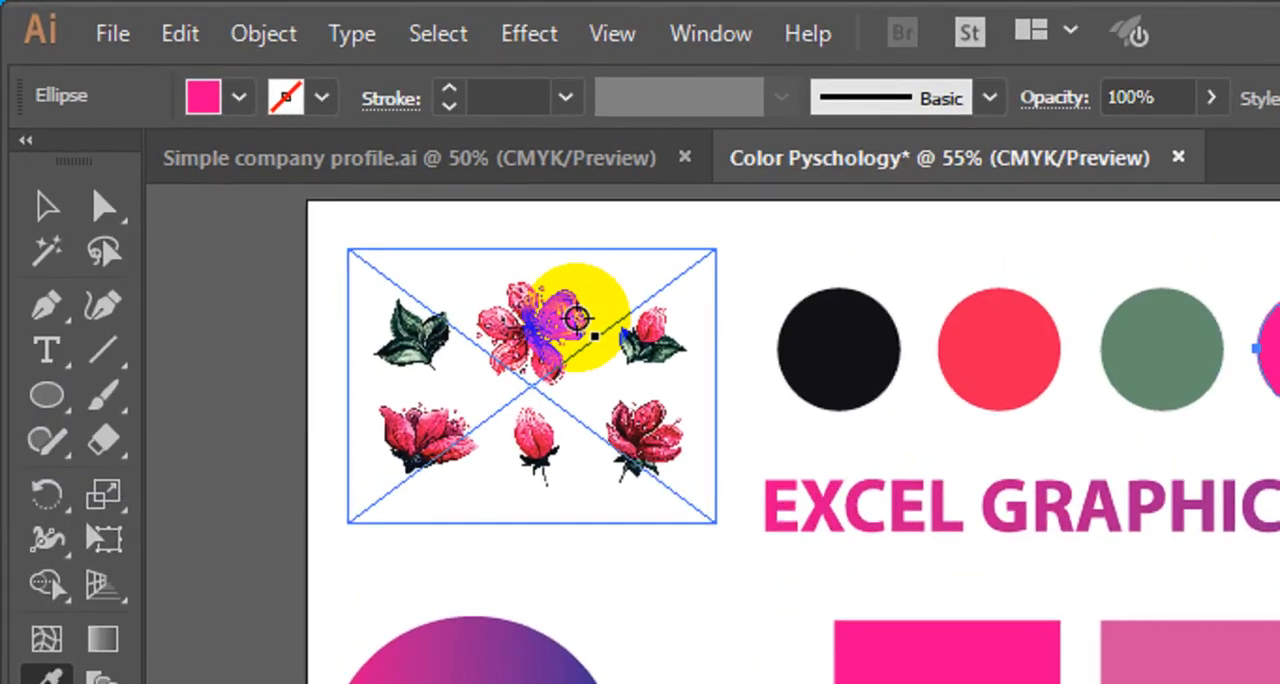
{"action": "left_click", "coordinate": [288, 159]}
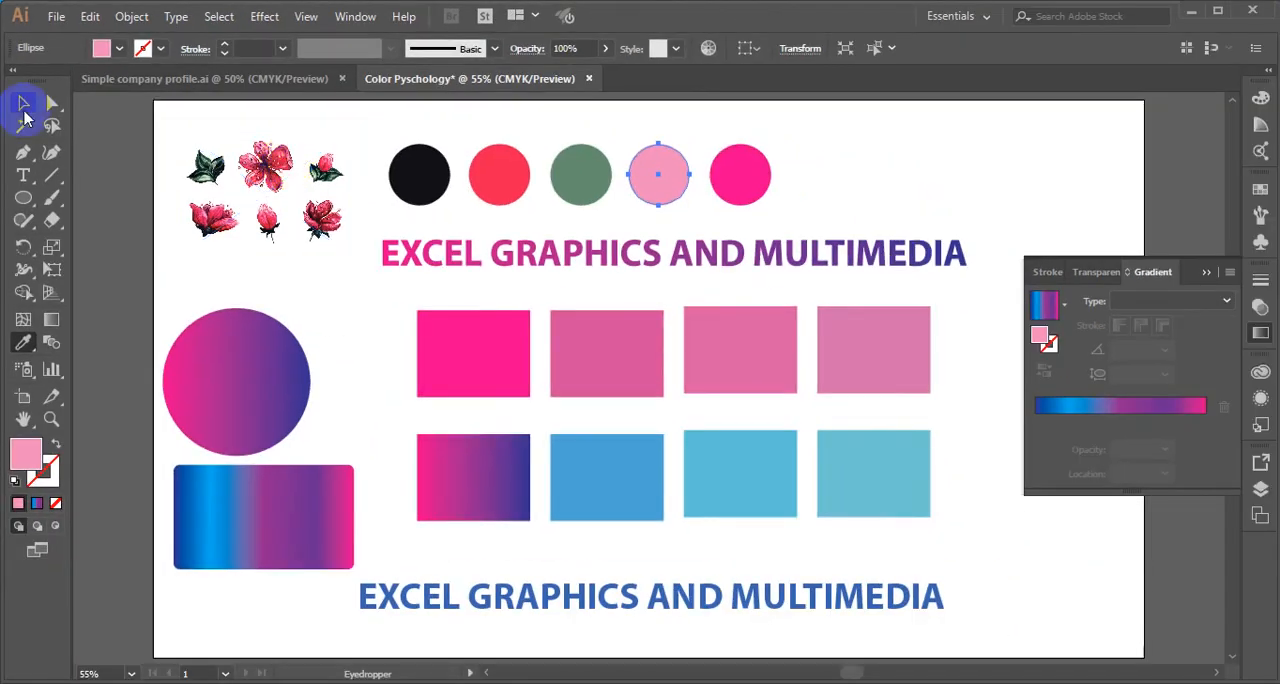
{"action": "left_click", "coordinate": [24, 106]}
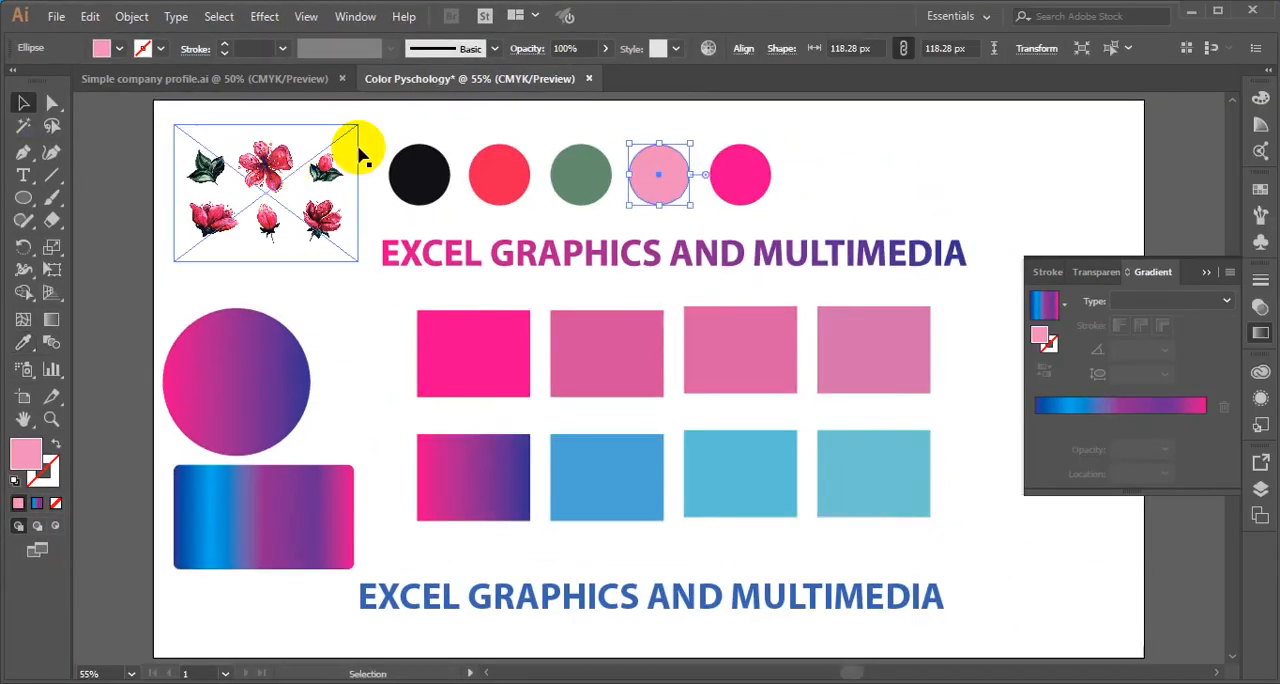
- Recolor the fifth circle dark red, sampled by Eyedropper from the lower flower beneath the leaf cluster, and deselect it
{"action": "left_click", "coordinate": [752, 188]}
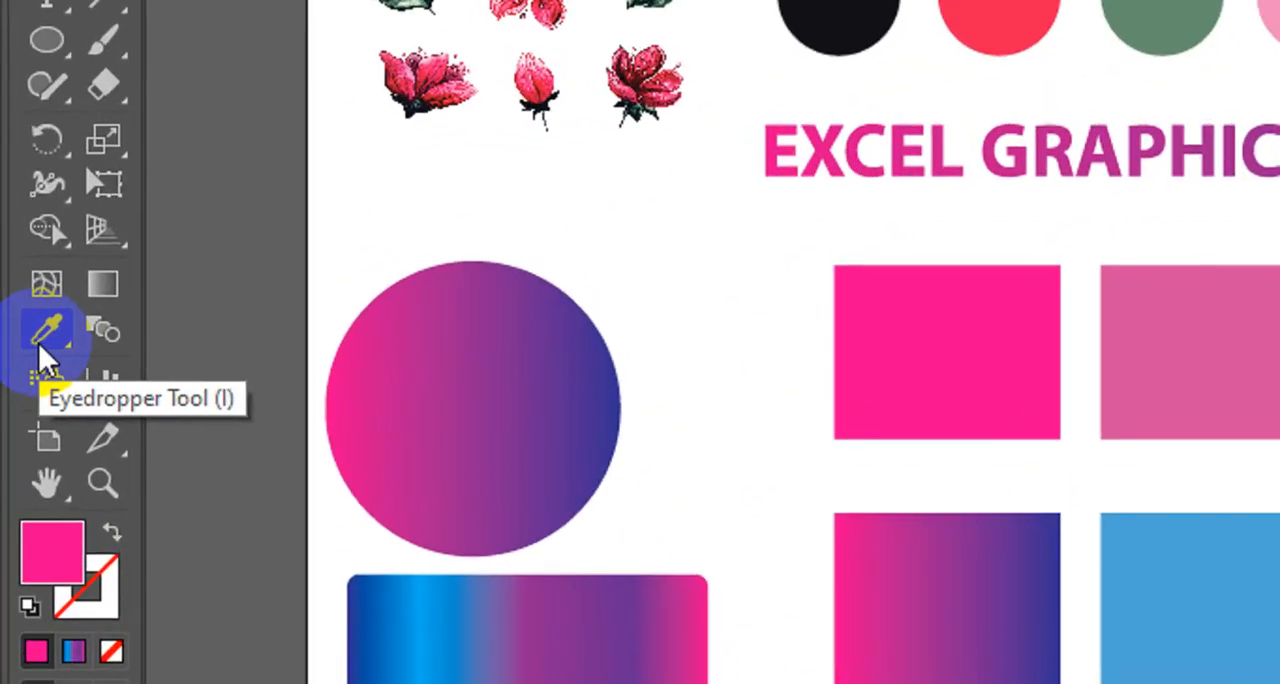
{"action": "left_click", "coordinate": [40, 345]}
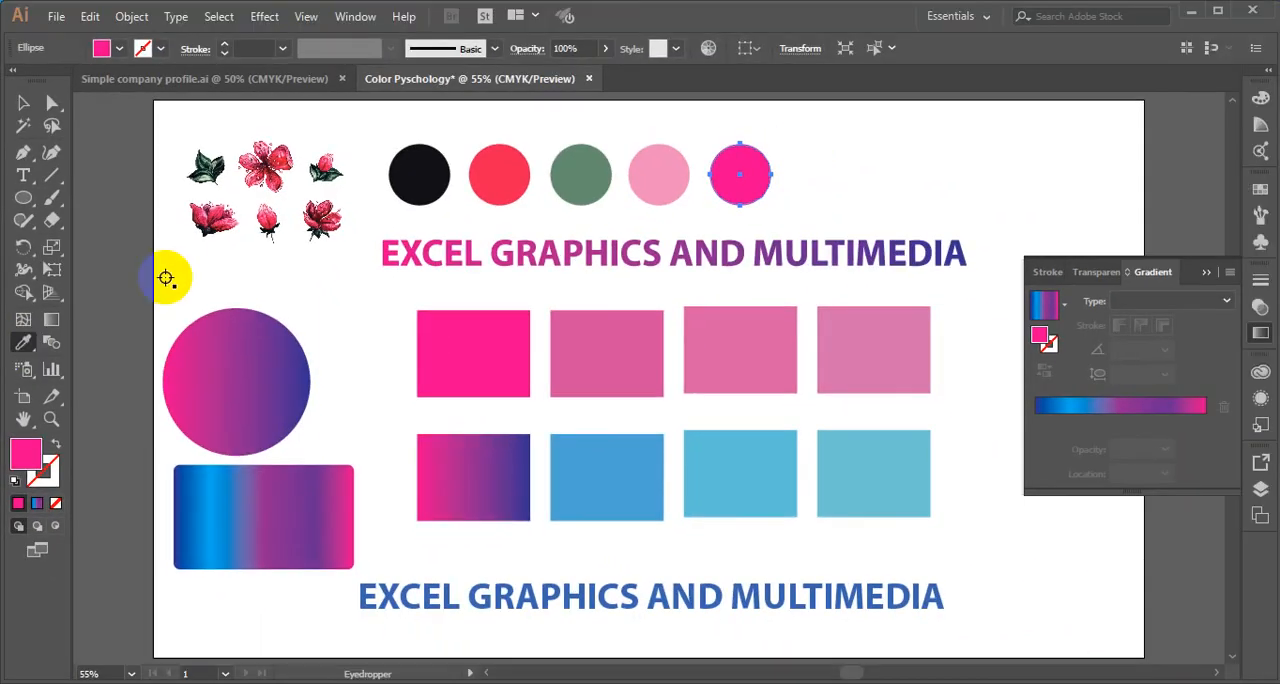
{"action": "left_click", "coordinate": [200, 215]}
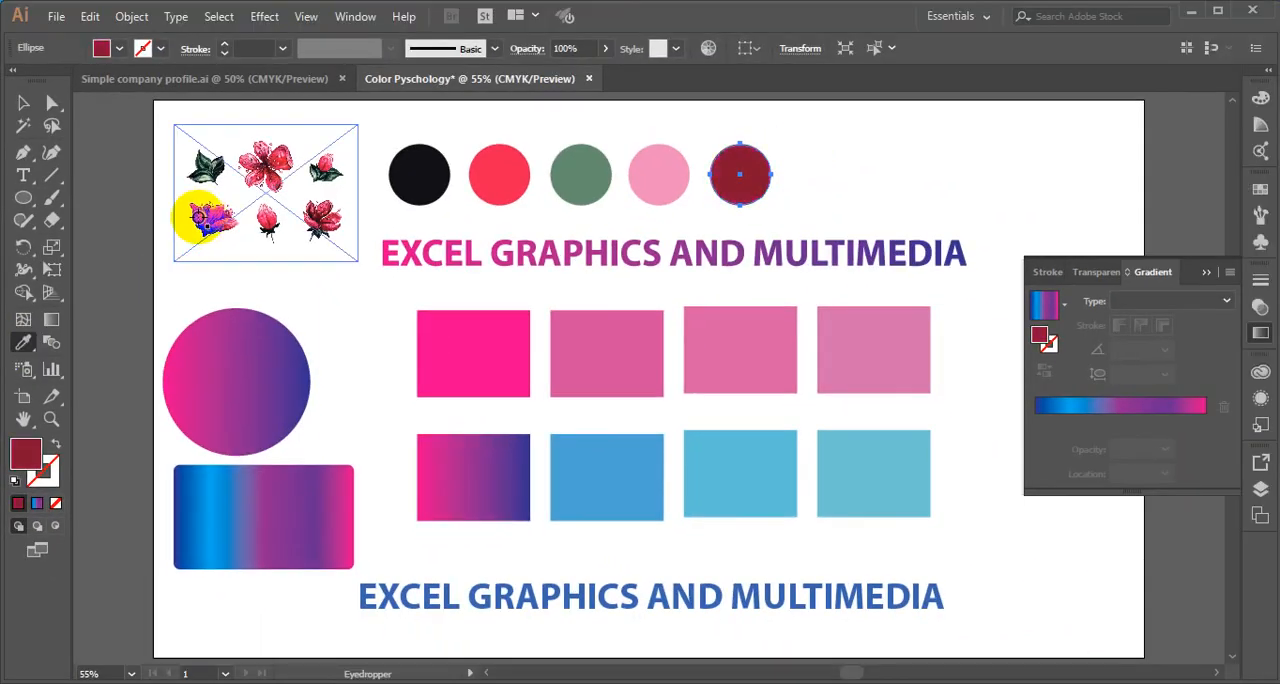
{"action": "left_click", "coordinate": [23, 103]}
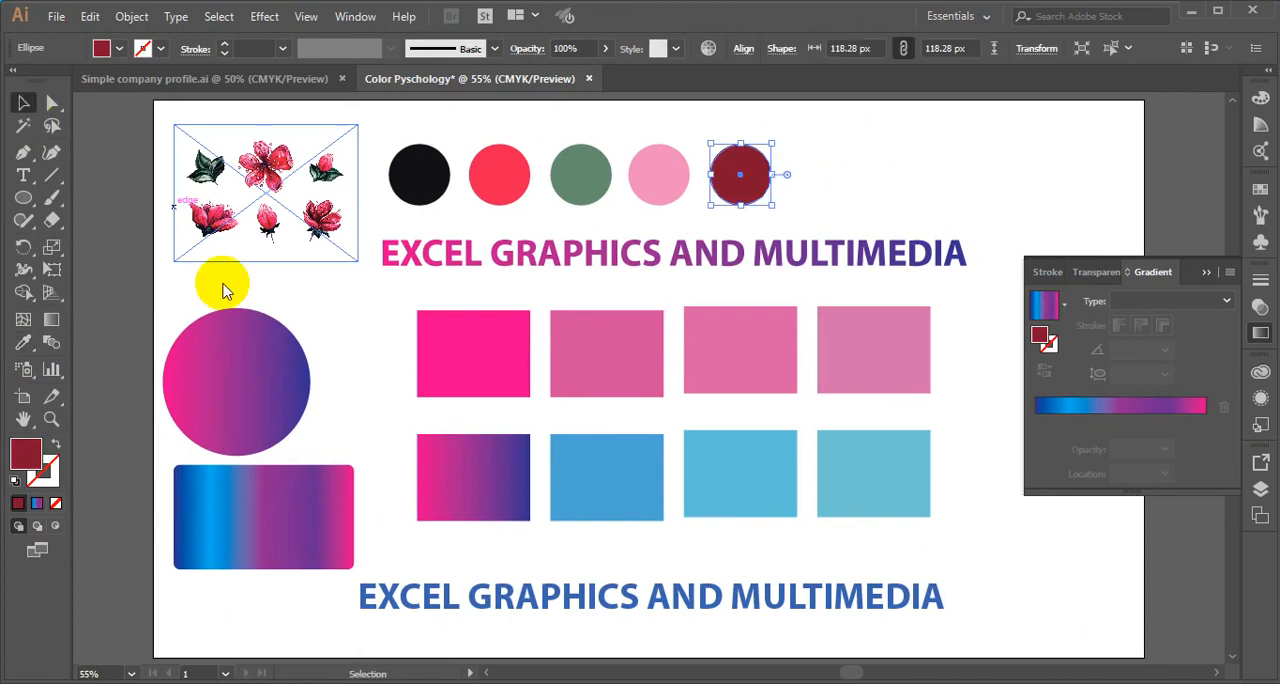
{"action": "left_click", "coordinate": [900, 175]}
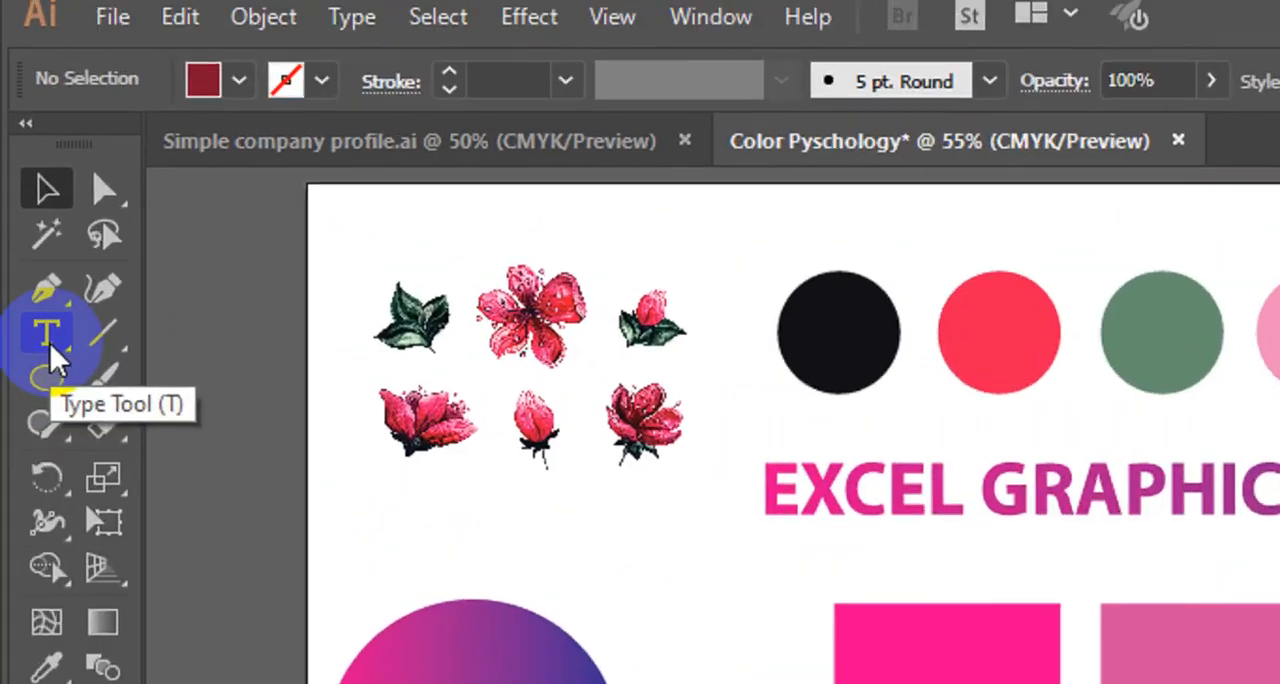
- Add the text "NATURE COLOR" in the empty space beside the last circle of the row
{"action": "left_click", "coordinate": [24, 178]}
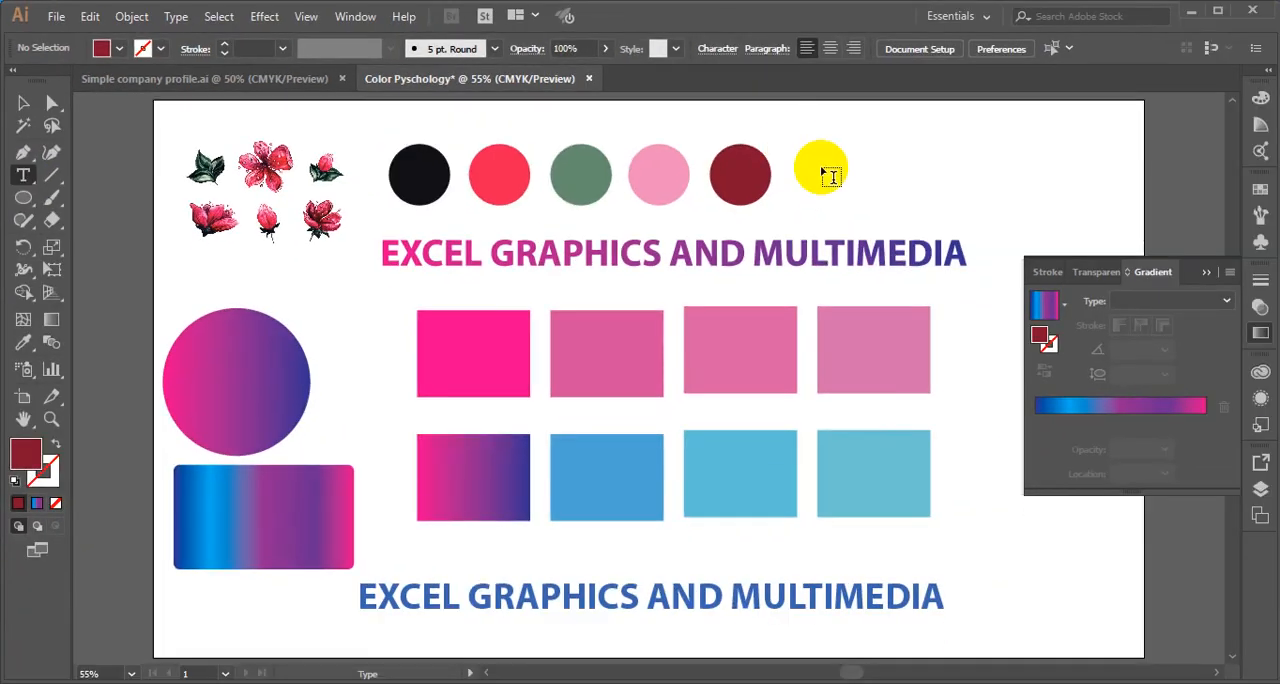
{"action": "left_click", "coordinate": [838, 162]}
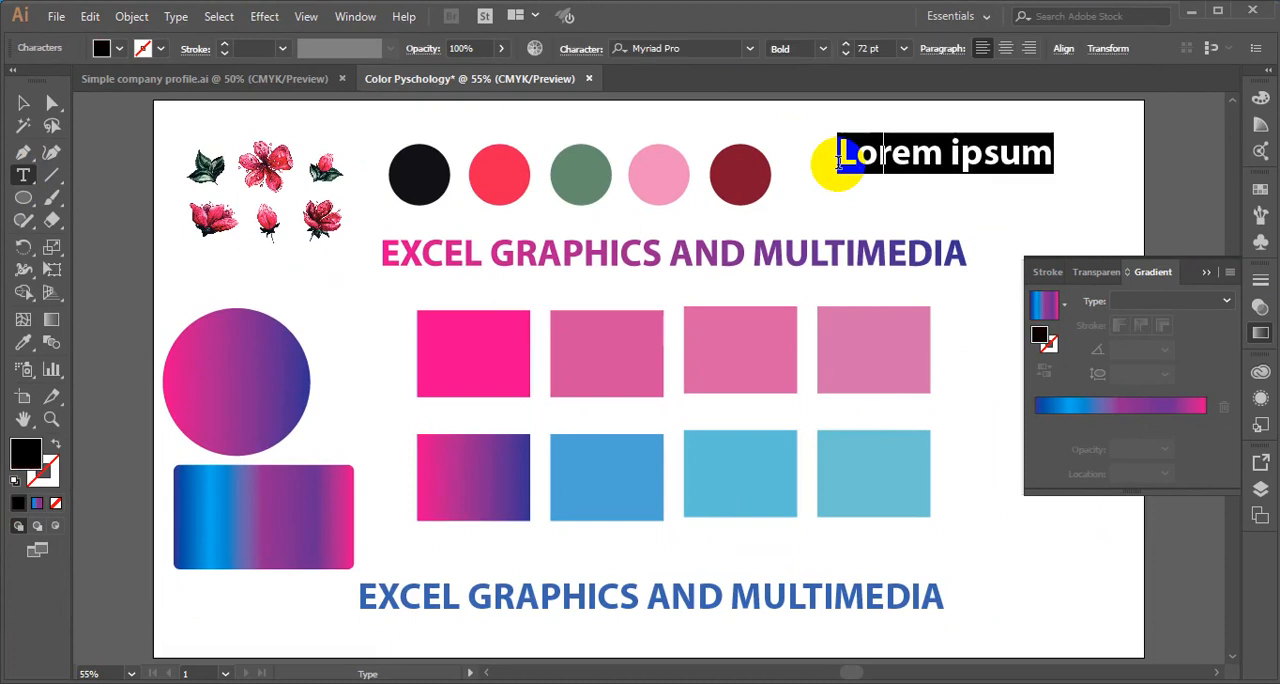
{"action": "type", "text": "Na"}
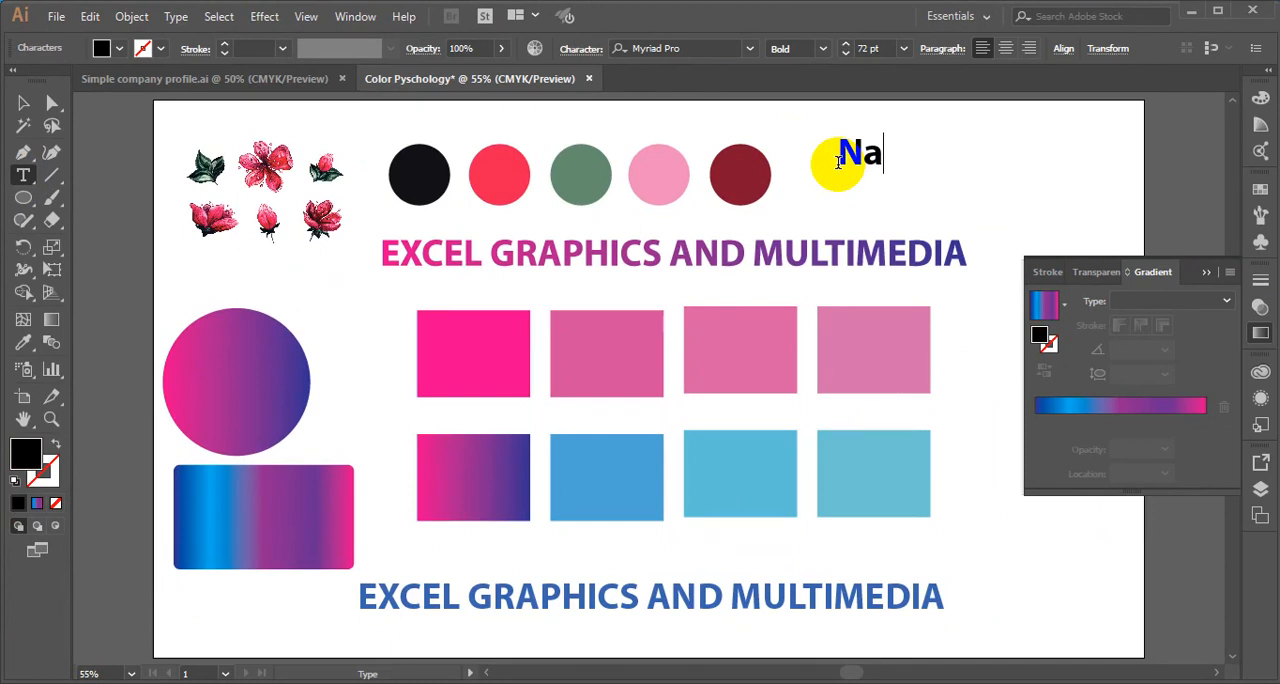
{"action": "key", "text": "BackSpace"}
{"action": "type", "text": "ATURE"}
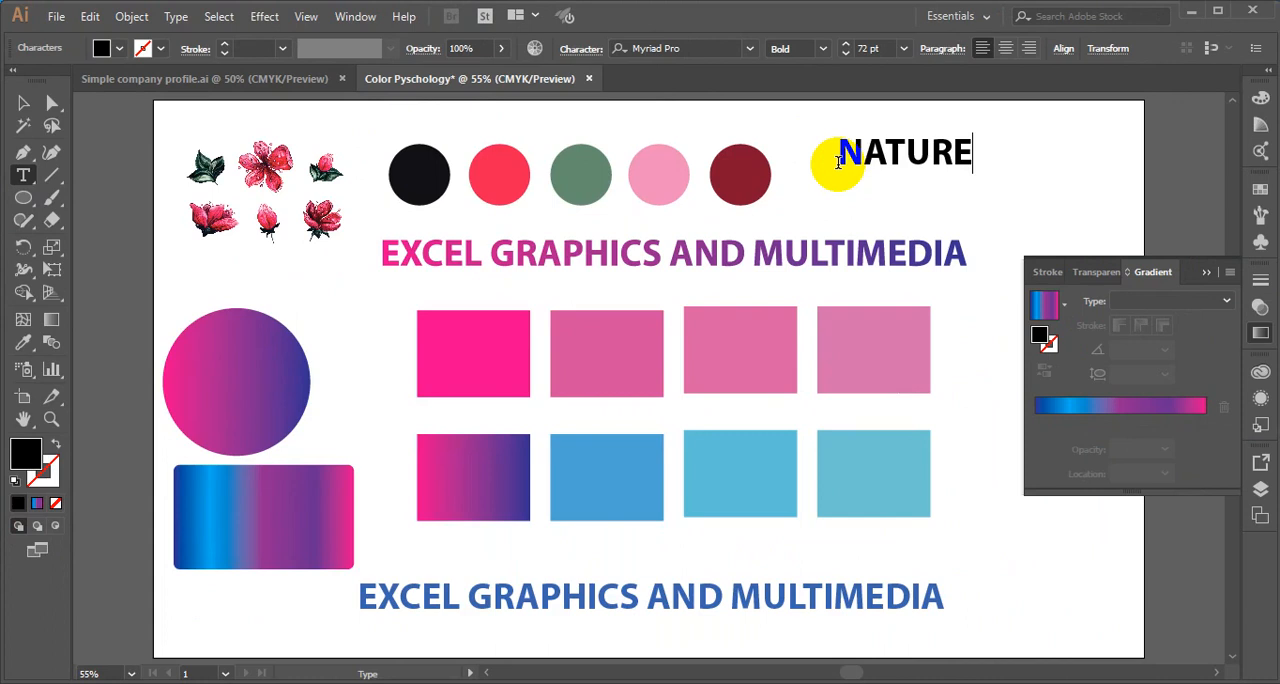
{"action": "type", "text": " COLOR"}
- Move the NATURE COLOR text slightly down so it sits level with the row of circles
{"action": "left_click", "coordinate": [28, 100]}
{"action": "left_click", "coordinate": [889, 150]}
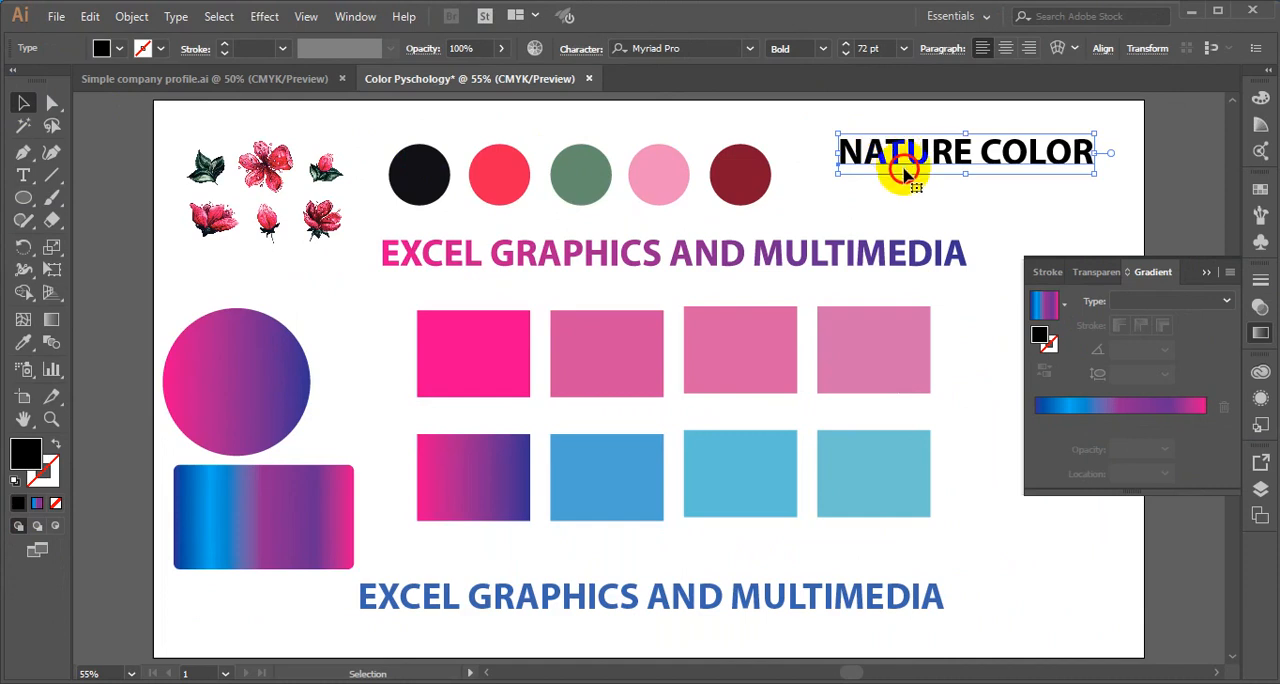
{"action": "left_click_drag", "start_coordinate": [905, 173], "coordinate": [905, 172]}
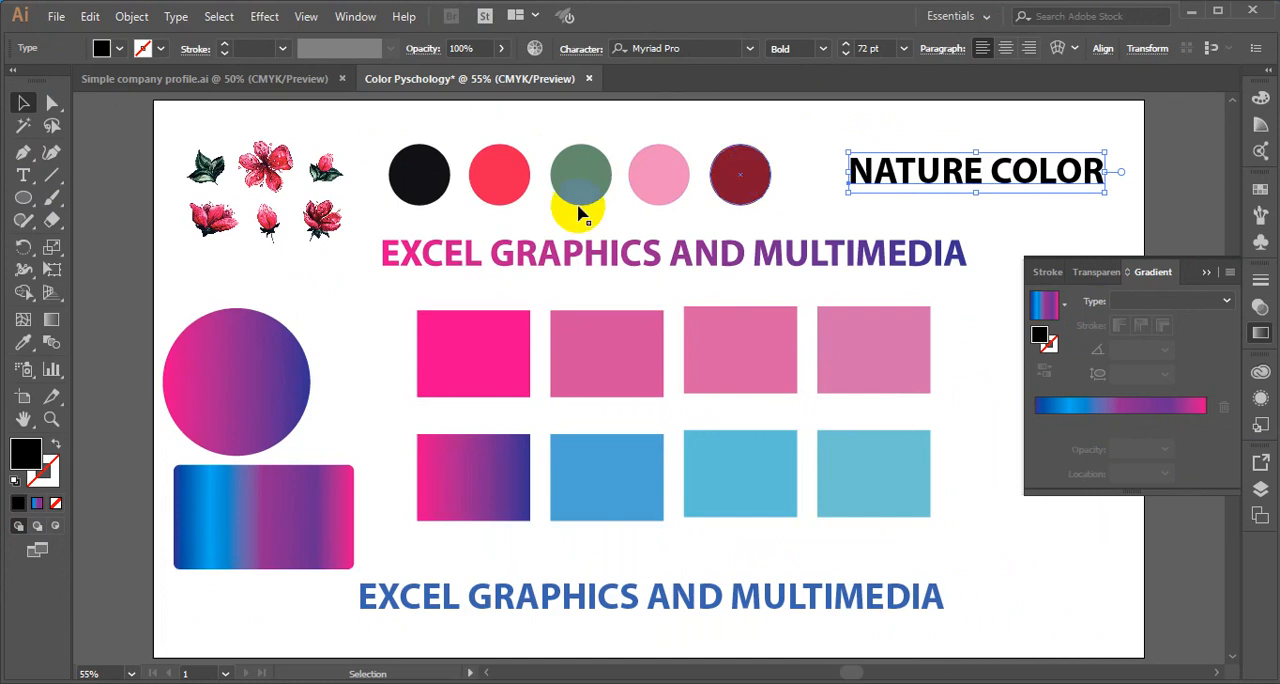
- Apply each palette circle's color in turn to the NATURE COLOR text with the Eyedropper, finish with the third circle's green, and deselect
{"action": "left_click", "coordinate": [20, 350]}
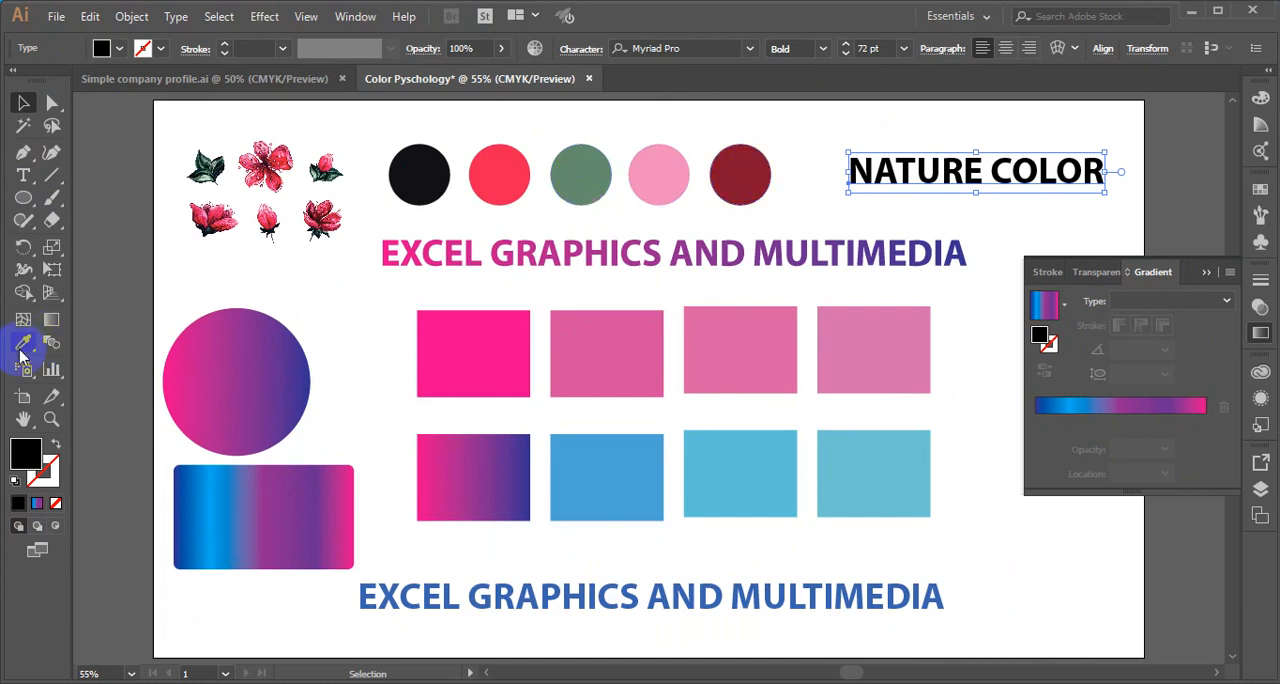
{"action": "left_click", "coordinate": [20, 350]}
{"action": "left_click", "coordinate": [415, 175]}
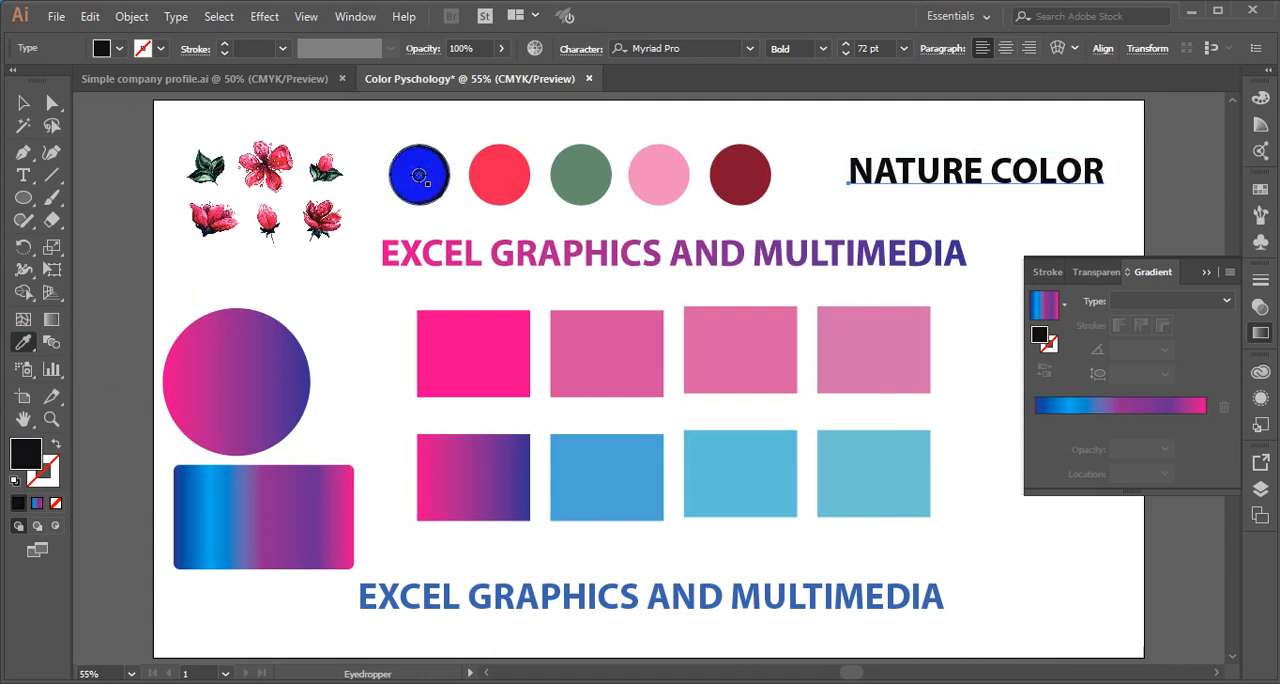
{"action": "left_click", "coordinate": [488, 179]}
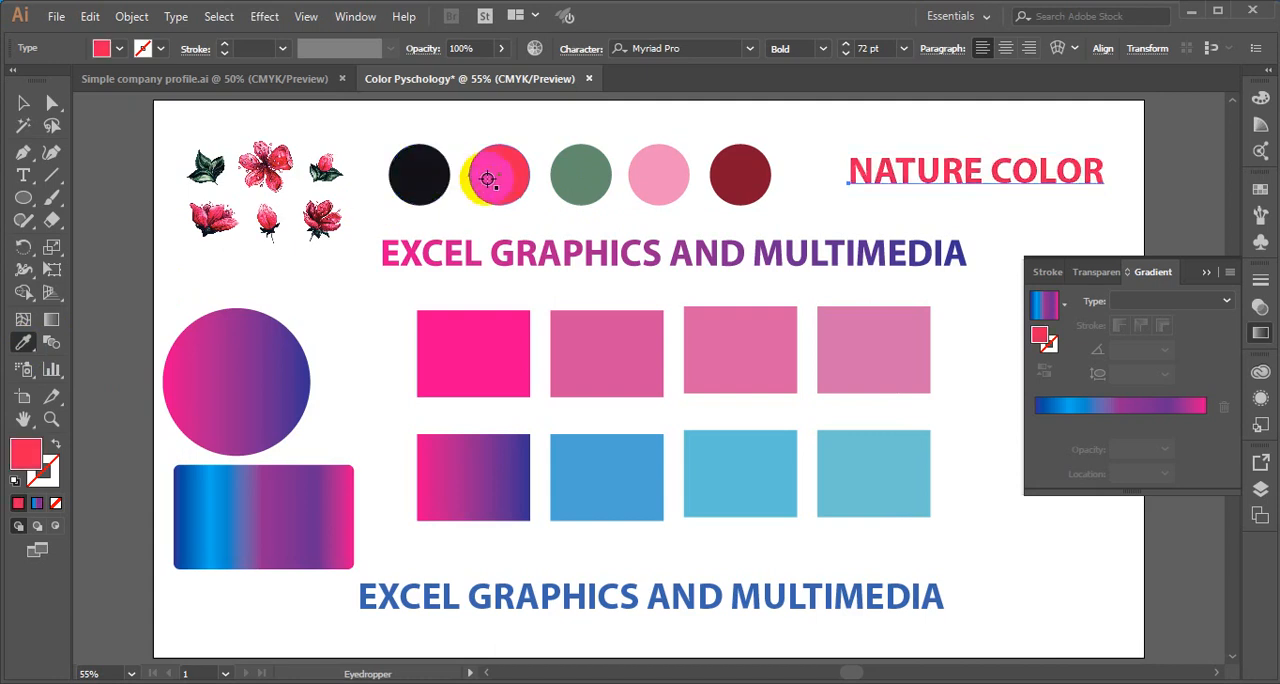
{"action": "left_click", "coordinate": [584, 177]}
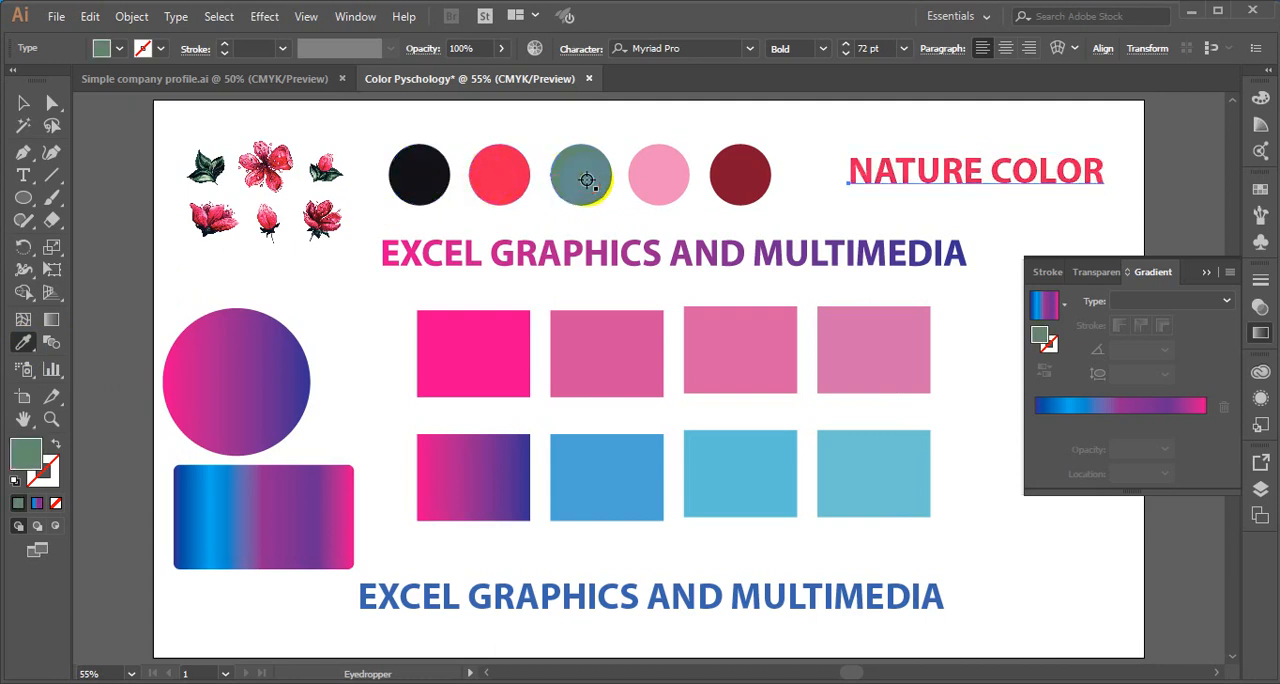
{"action": "left_click", "coordinate": [656, 177]}
{"action": "left_click", "coordinate": [741, 181]}
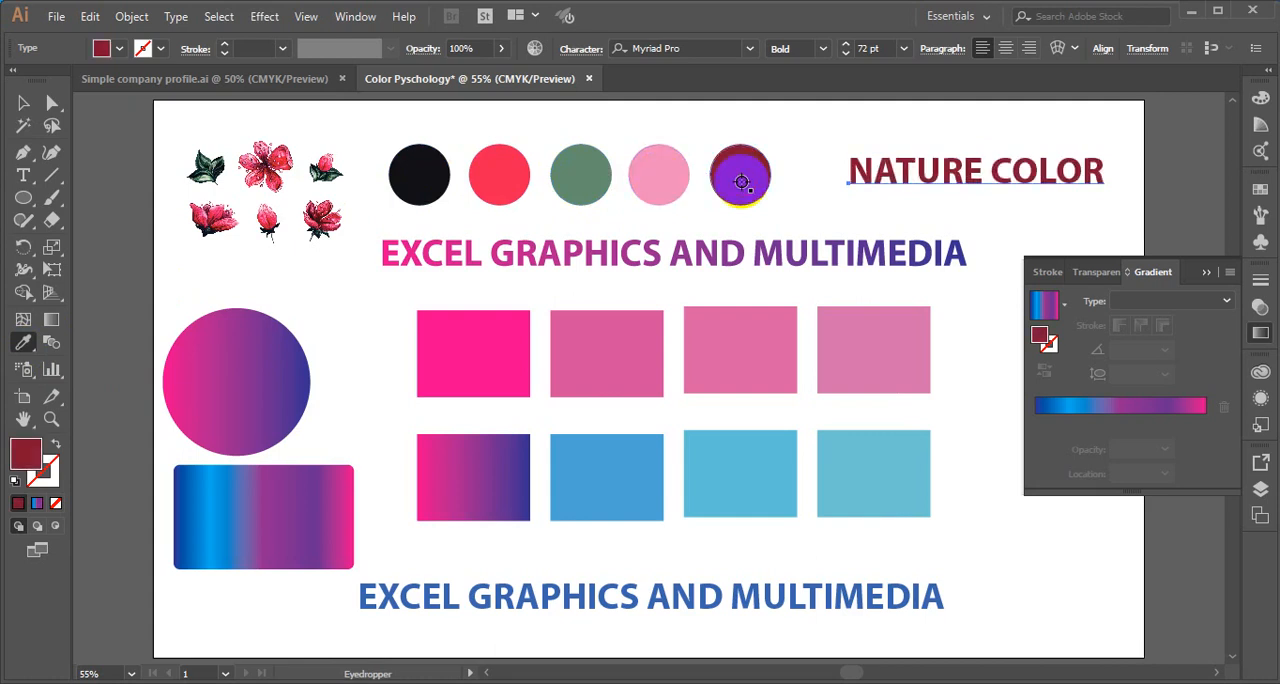
{"action": "left_click", "coordinate": [595, 185]}
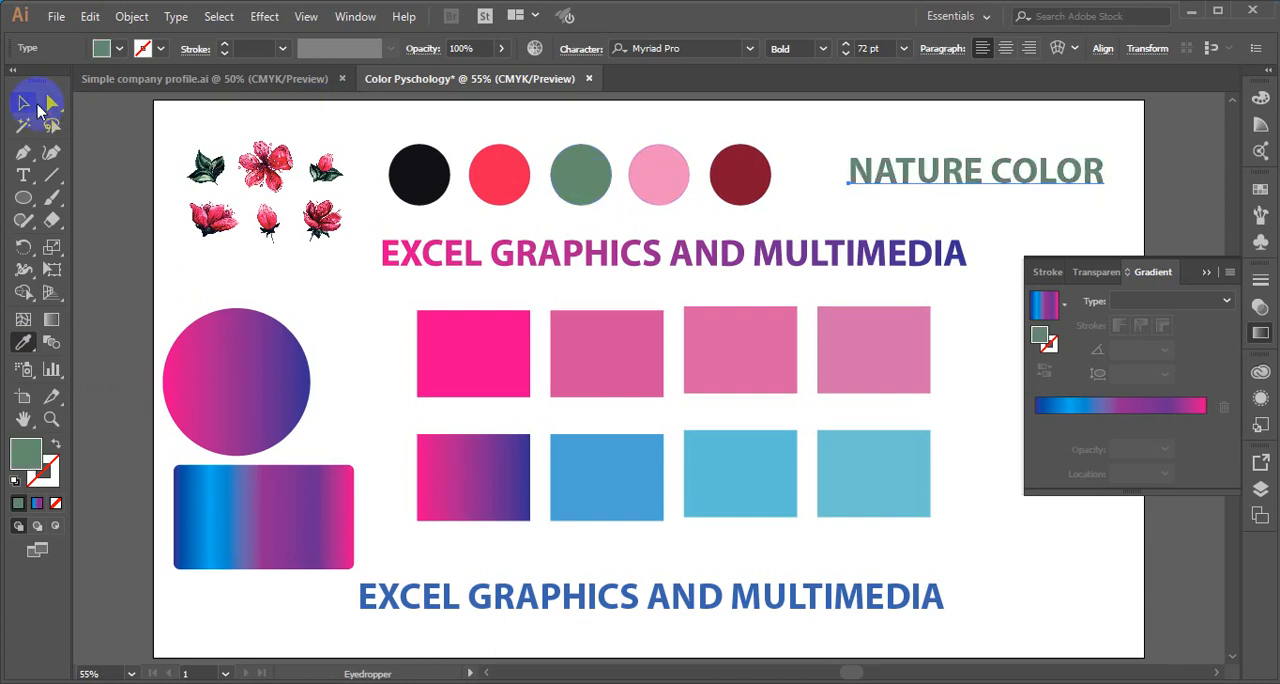
{"action": "left_click", "coordinate": [33, 105]}
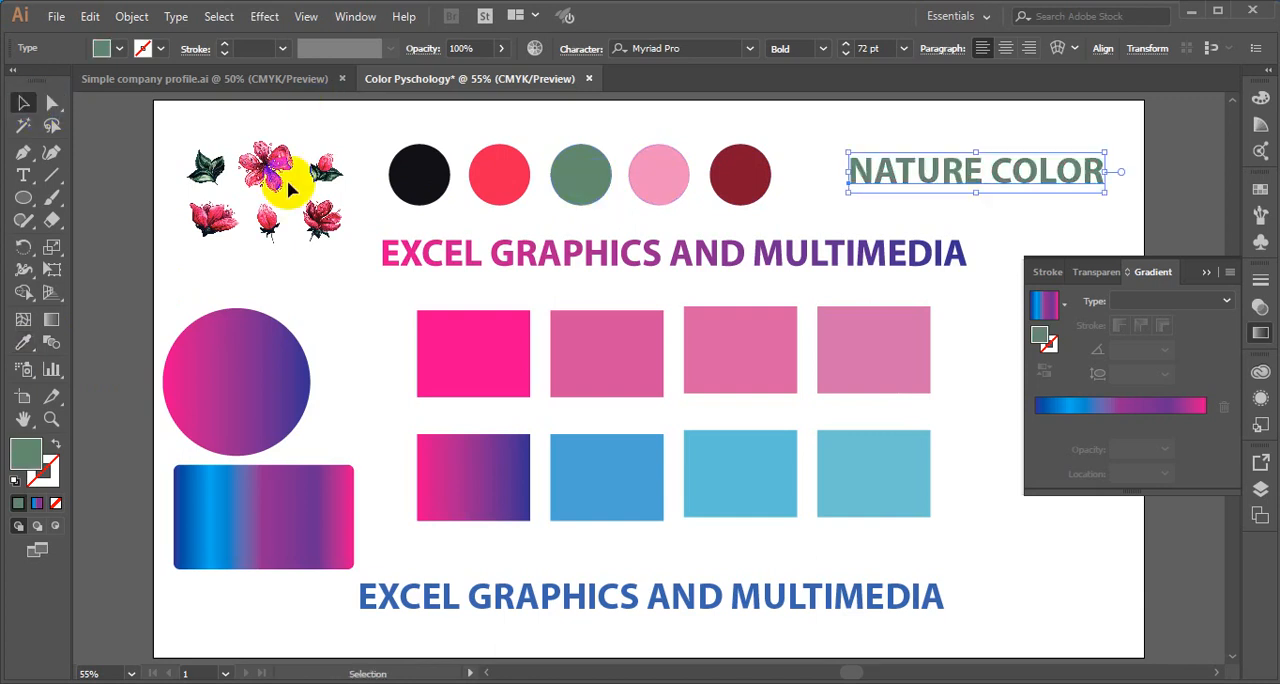
{"action": "left_click", "coordinate": [997, 456]}
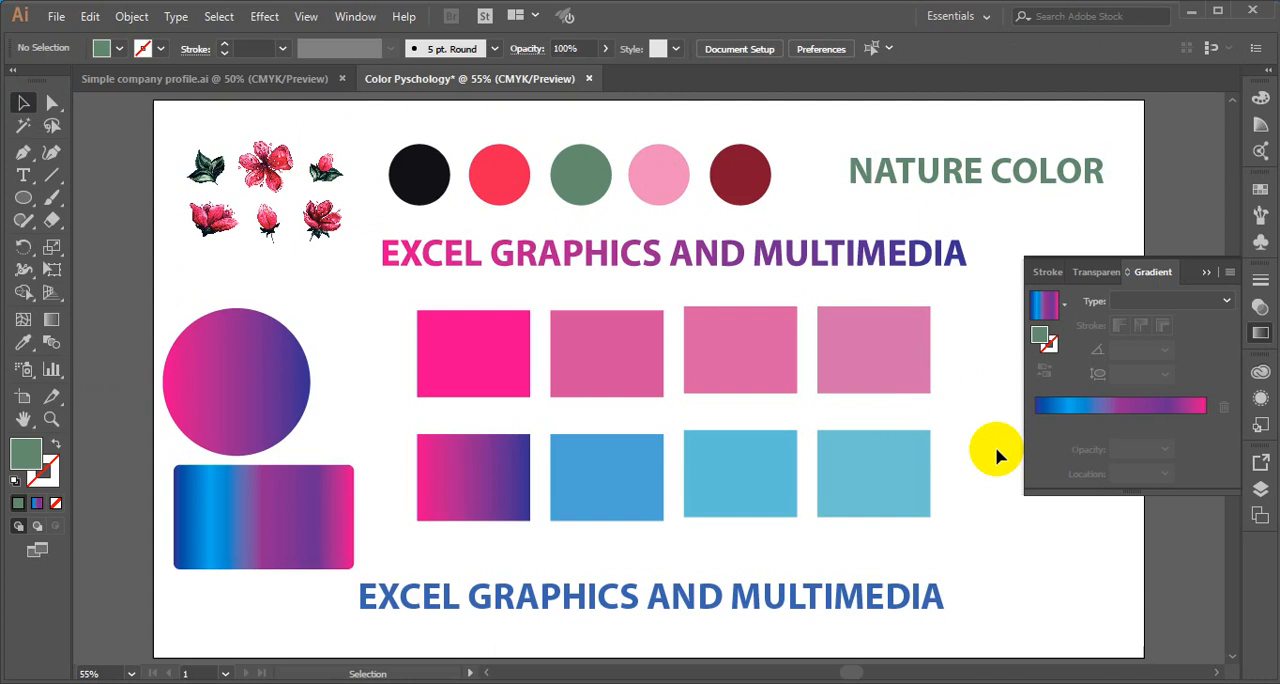